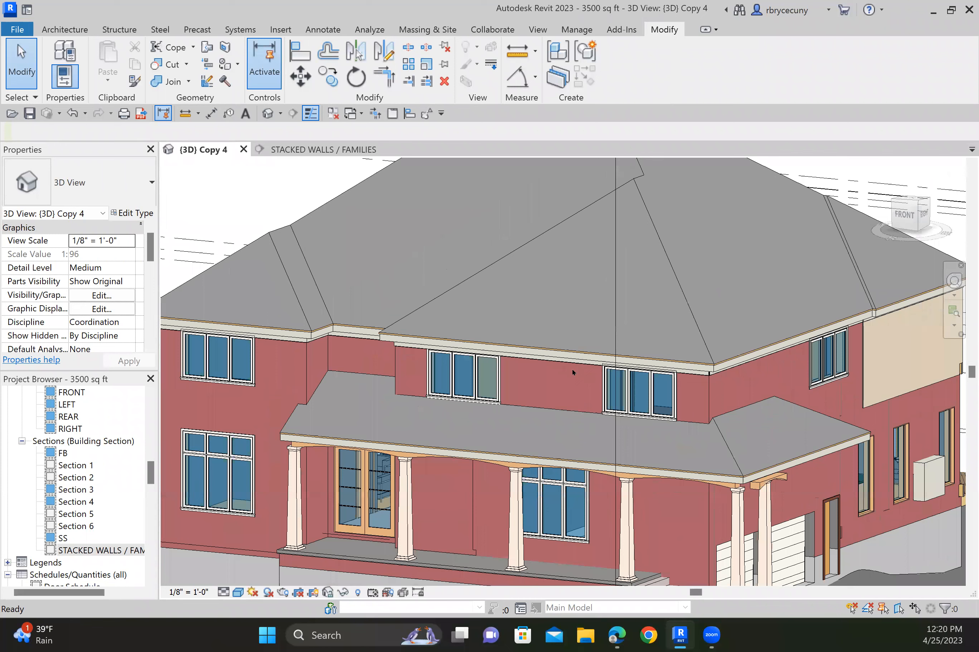
Step: Edit the main shingle roof's footprint, turn off Defines Slope for the front eave line above the left wing, and finish the sketch
scroll(281, 359, up, 2)
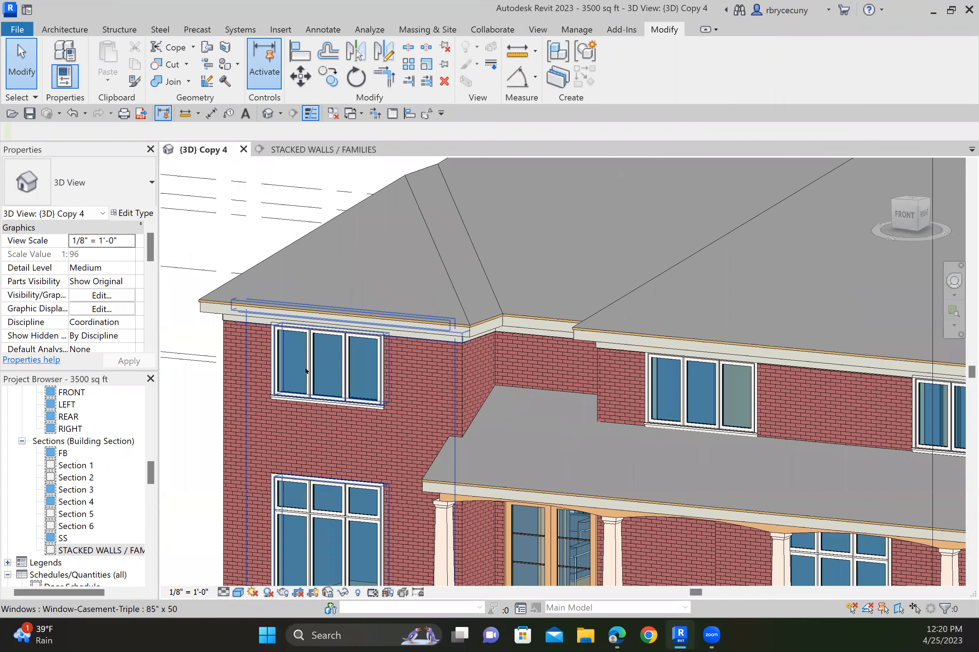
middle_drag(329, 340, 336, 340)
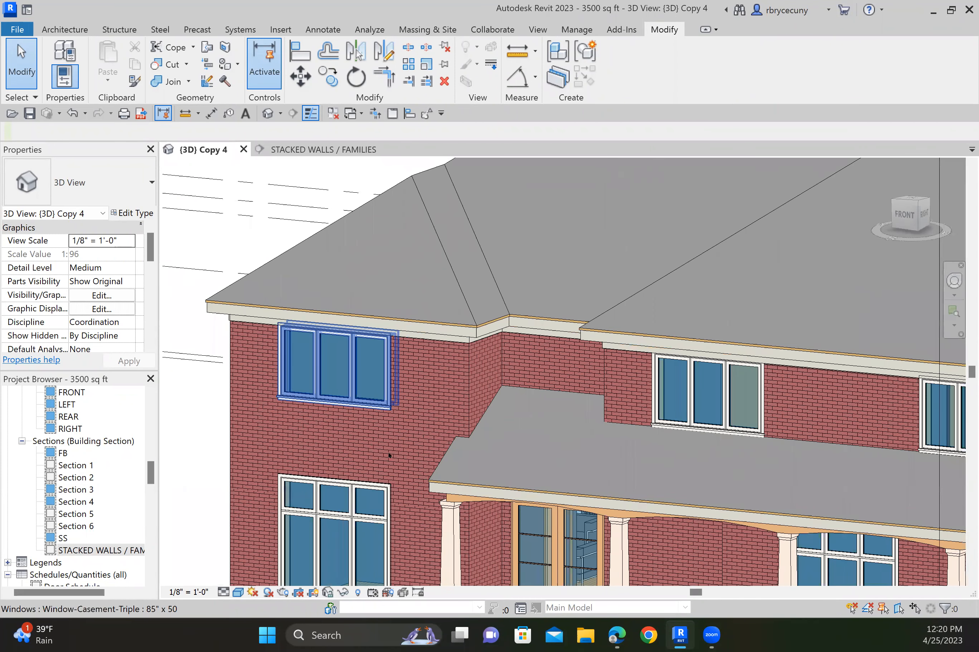
middle_drag(439, 252, 459, 255)
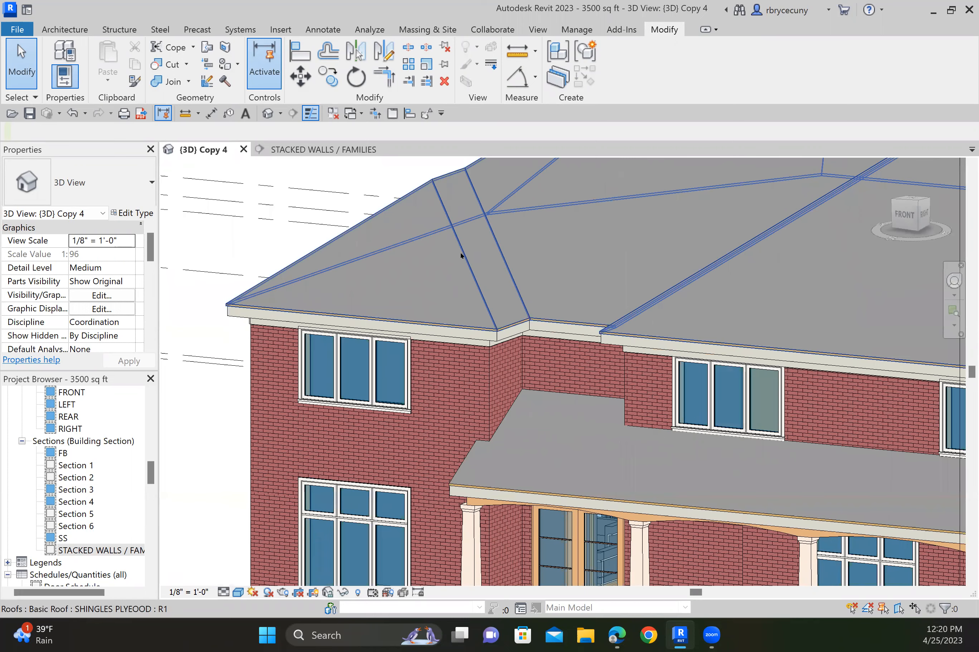
double_click(461, 255)
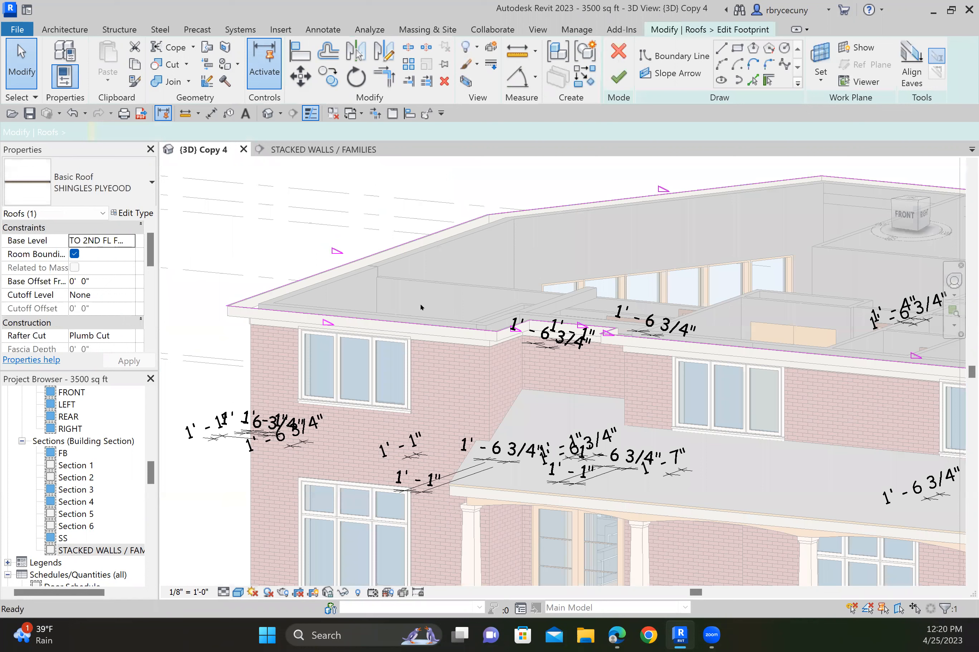
click(412, 324)
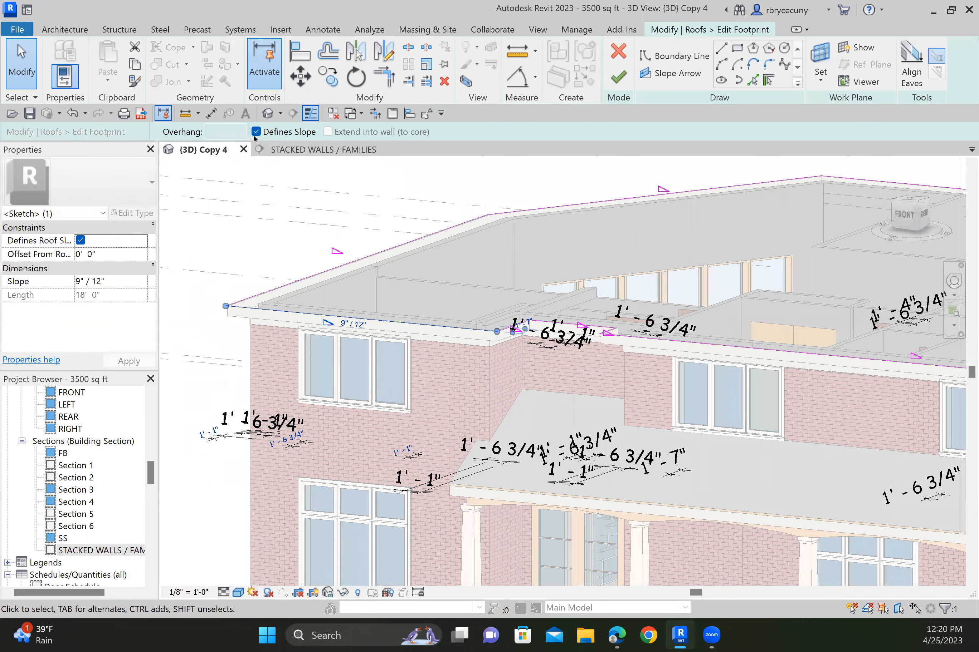
click(617, 76)
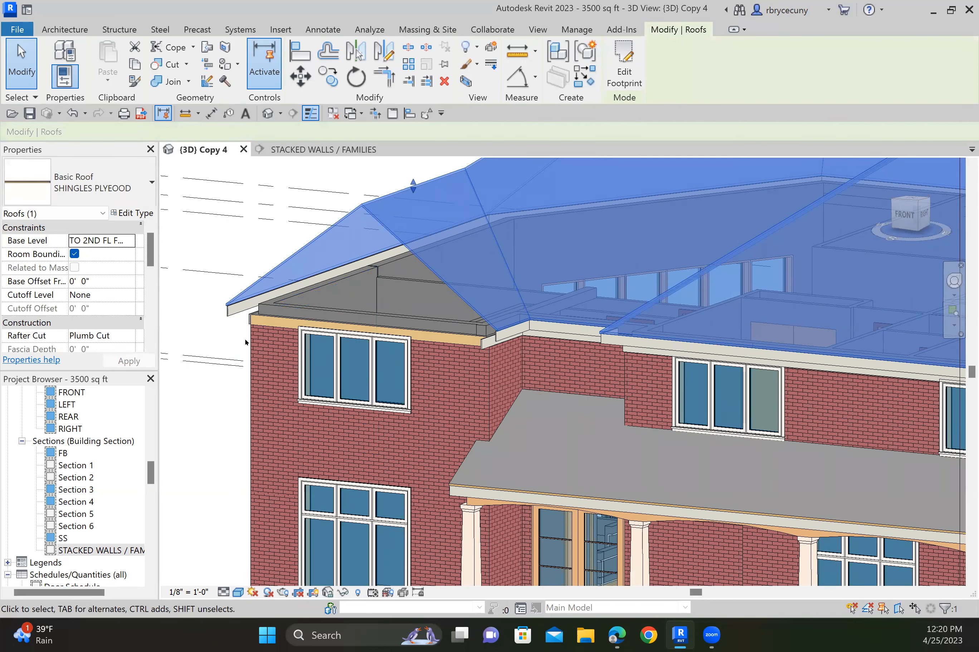
Step: Attach the top of the left wing's front stacked wall to the roof to fill the gable
scroll(245, 342, up, 4)
scroll(337, 379, down, 2)
click(65, 30)
click(543, 405)
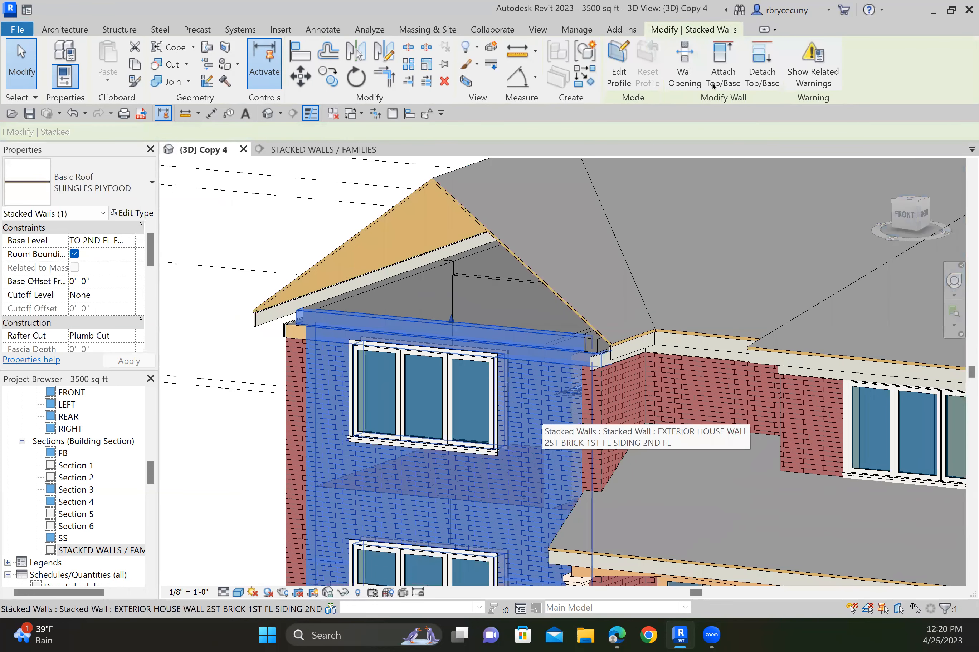
click(713, 86)
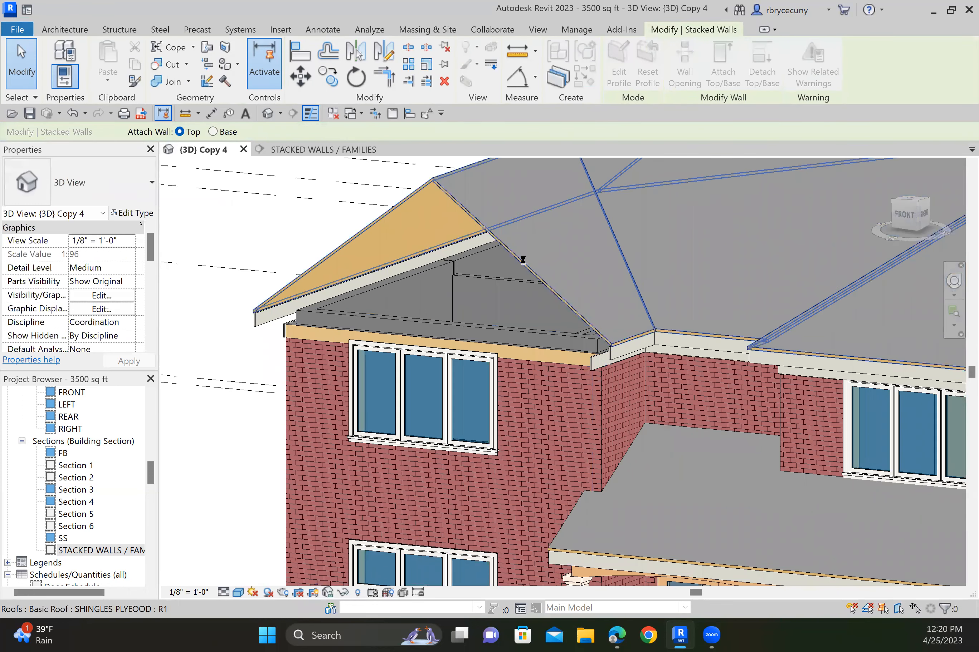
click(522, 262)
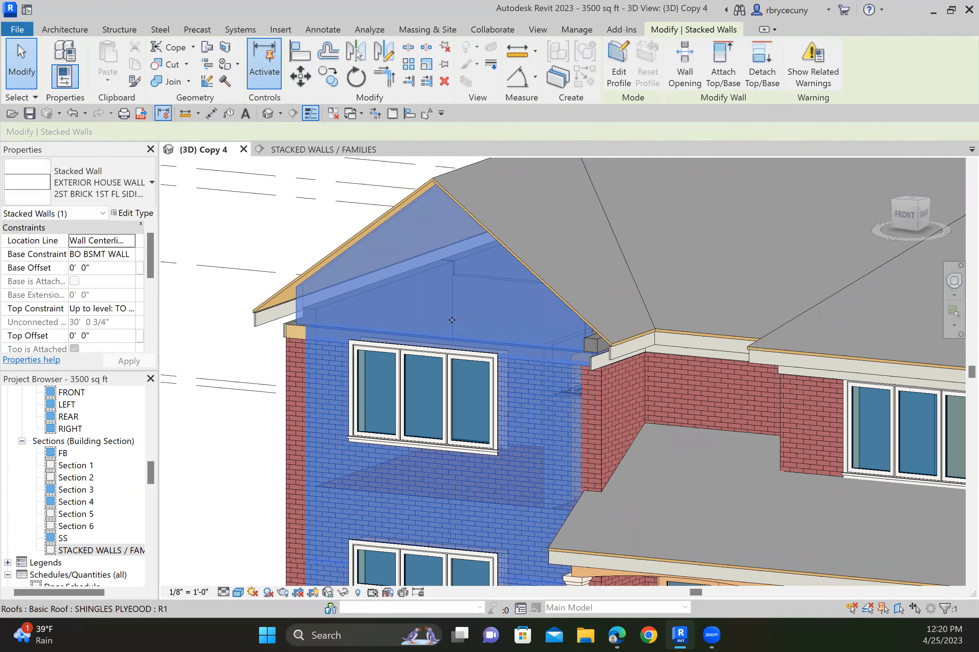
click(213, 326)
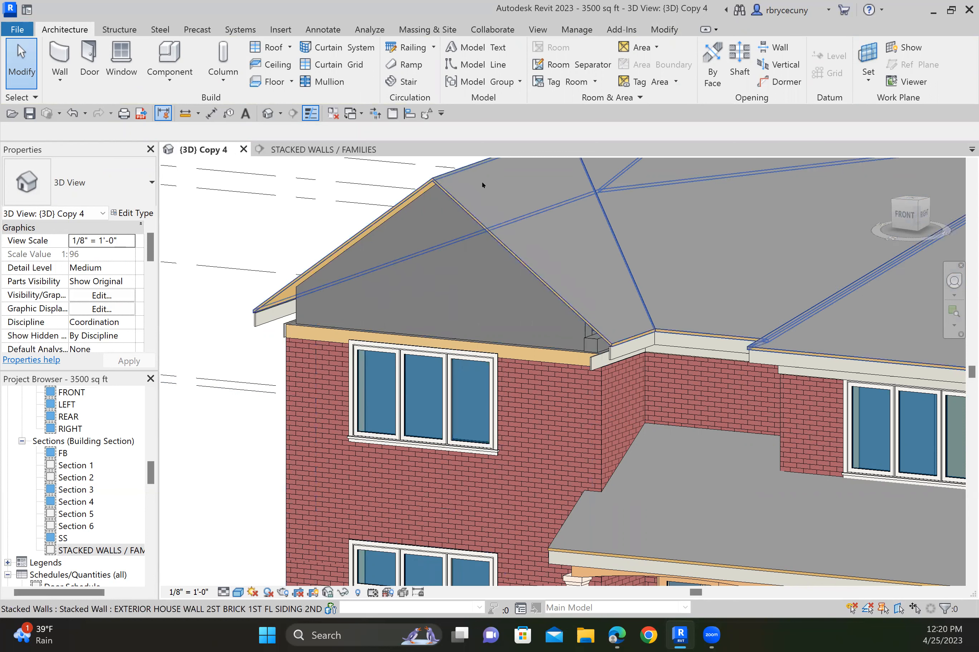
Step: Examine the row of stacked wall samples standing beside the house in the 3D view
scroll(297, 446, down, 3)
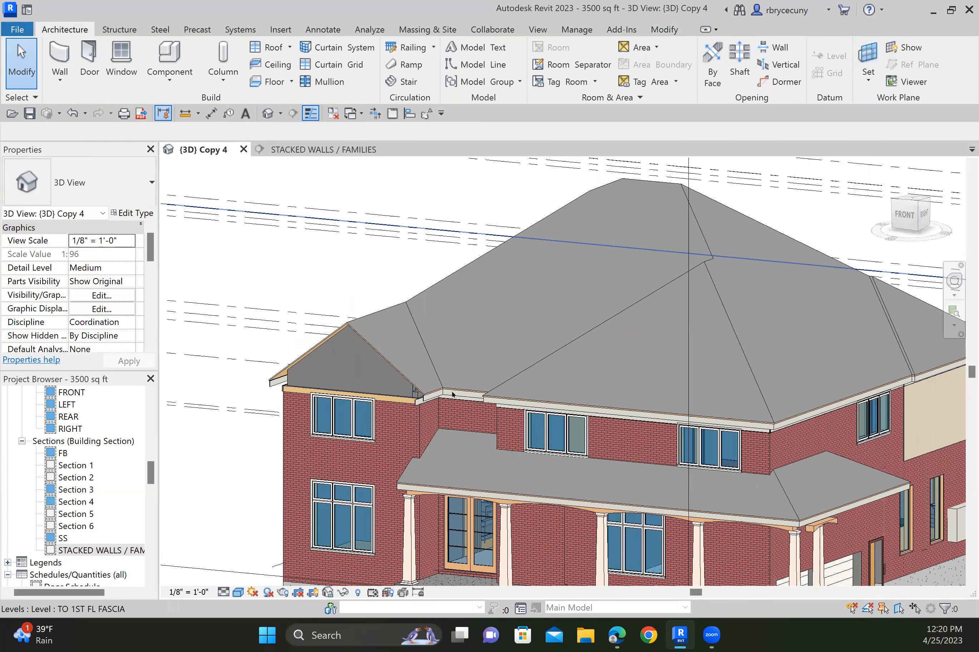
scroll(452, 395, down, 6)
scroll(334, 410, up, 3)
mouse_move(417, 443)
middle_down()
mouse_move(382, 478)
mouse_move(411, 460)
middle_up()
scroll(394, 451, up, 2)
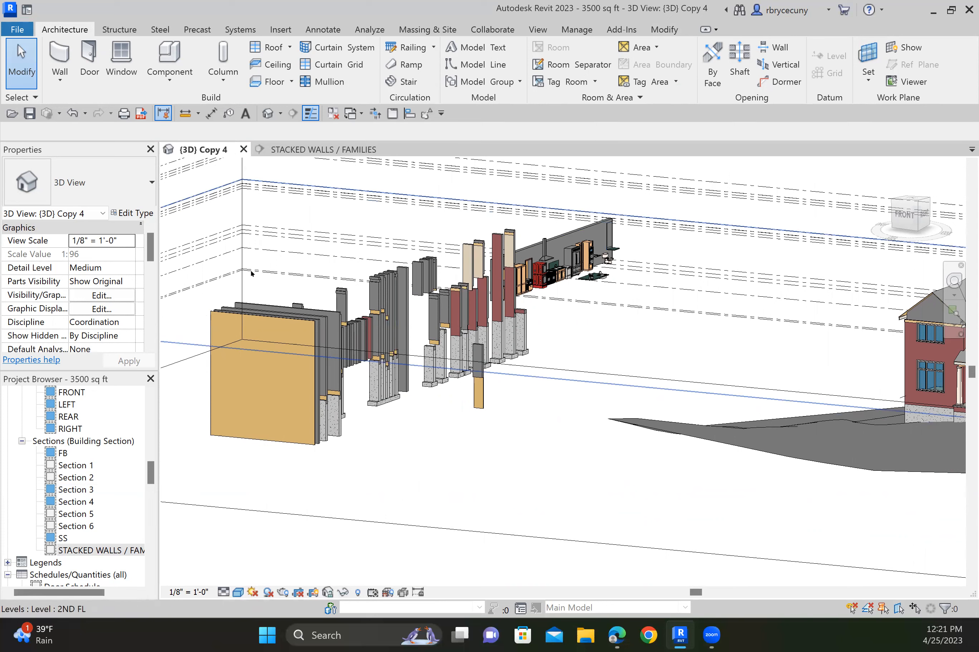
scroll(584, 246, up, 5)
scroll(529, 269, down, 4)
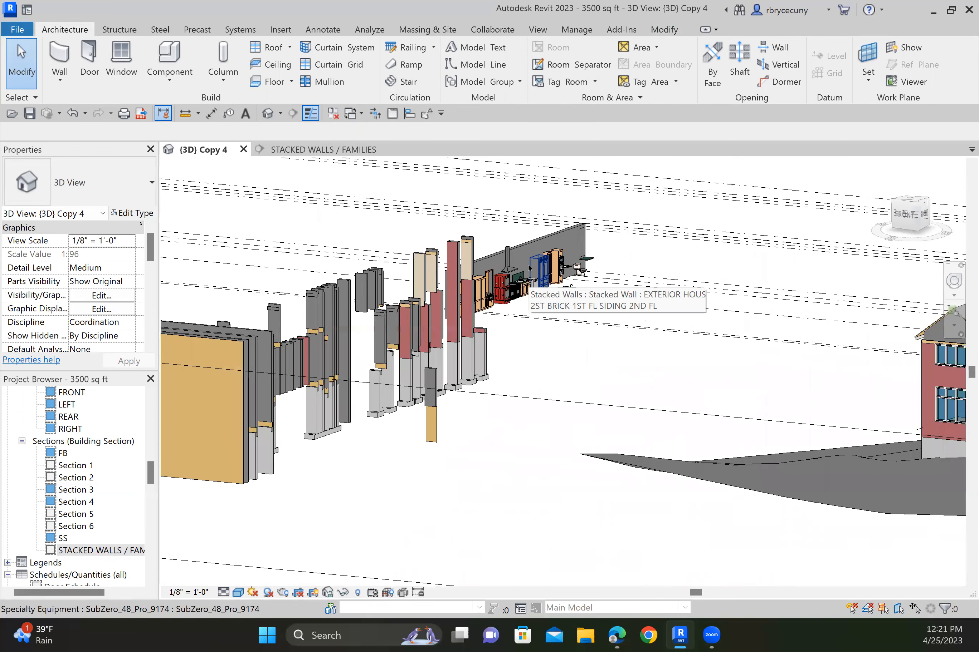
scroll(529, 269, down, 2)
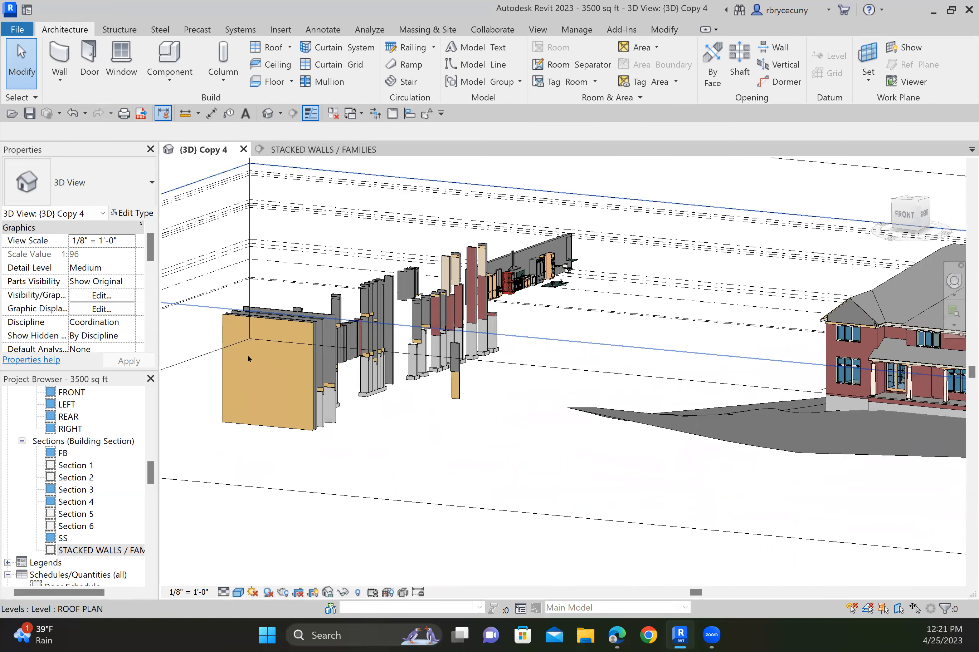
scroll(398, 315, up, 3)
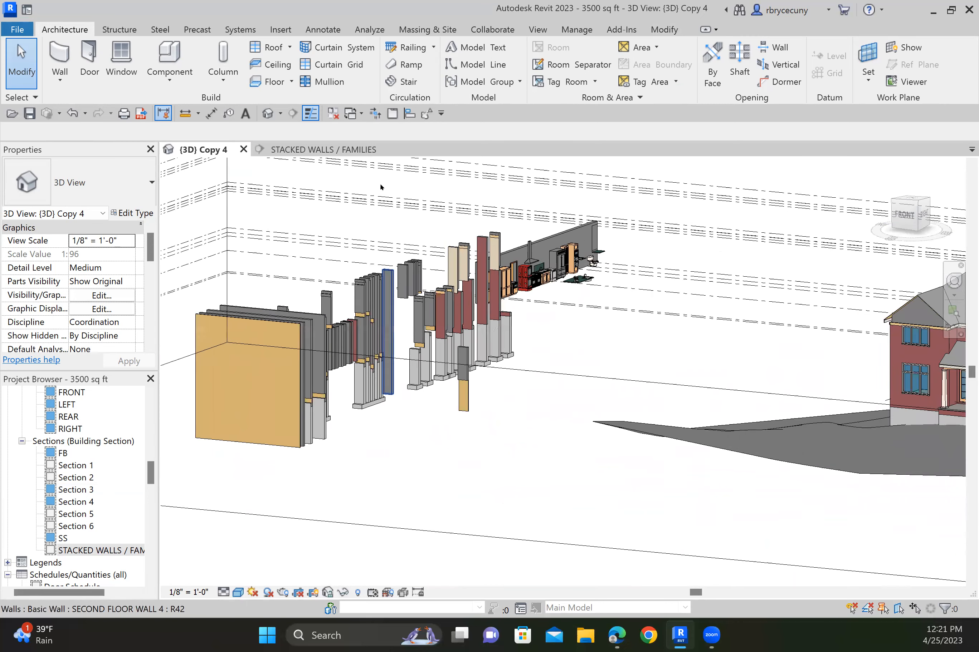
Step: Select the Exterior - Brick W brickl Stud 2 stacked wall sample in the STACKED WALLS / FAMILIES section
click(327, 149)
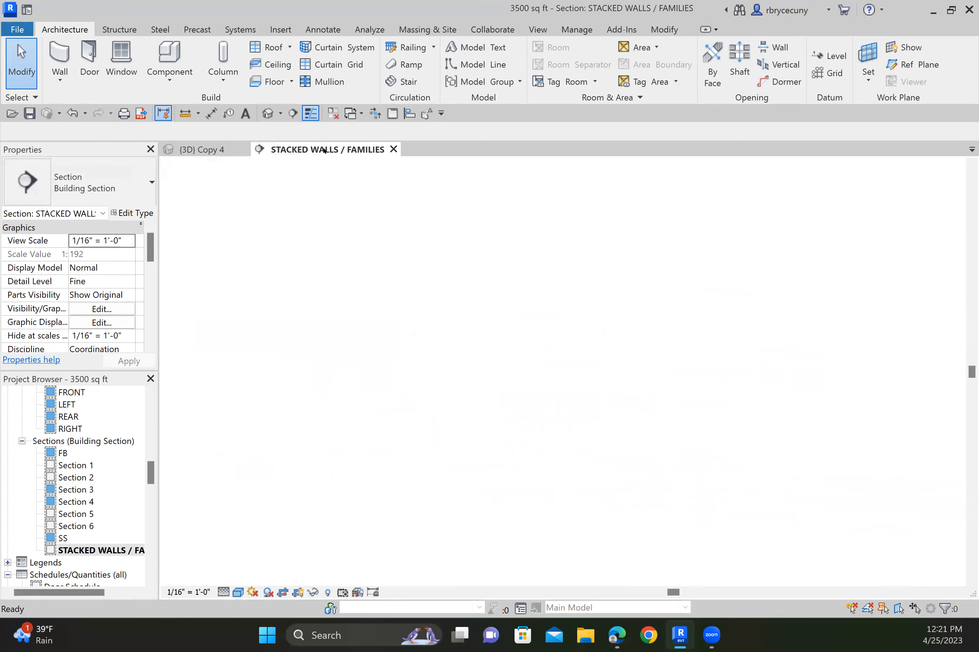
middle_drag(443, 367, 752, 350)
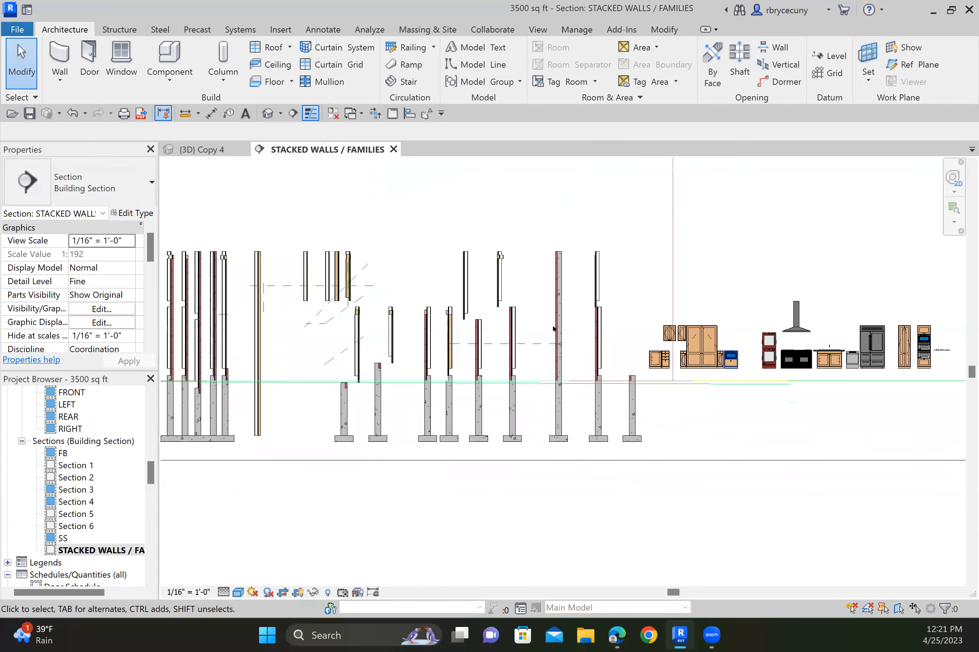
scroll(364, 295, up, 1)
middle_drag(224, 296, 466, 290)
scroll(466, 290, down, 1)
scroll(465, 290, up, 6)
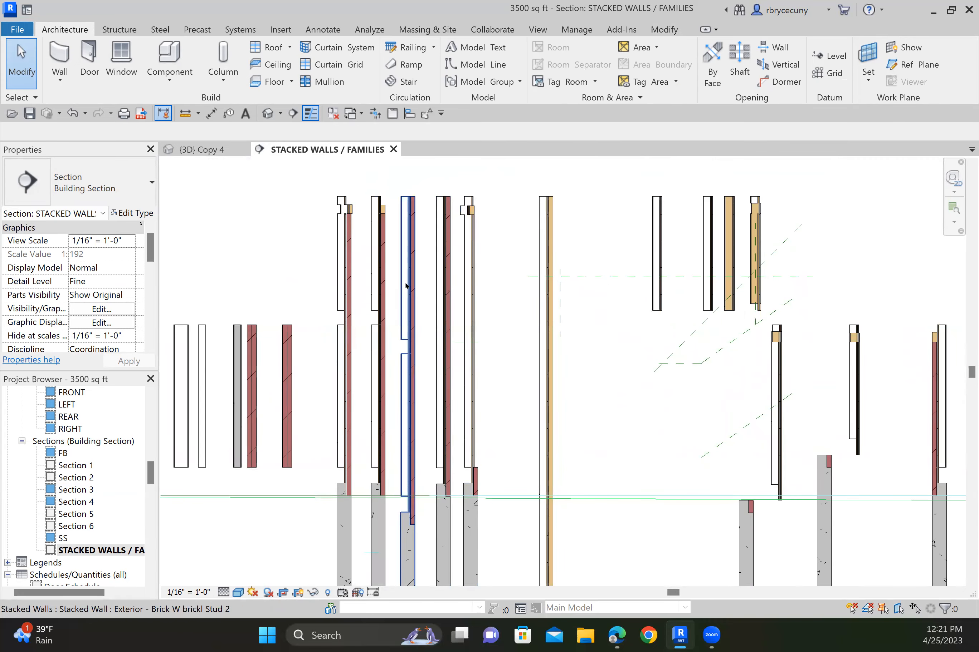
click(405, 285)
Step: Pick up the selected sample wall's type with Match Type Properties in the {3D} Copy 4 view
click(201, 150)
scroll(362, 278, up, 5)
middle_drag(323, 257, 778, 328)
scroll(522, 289, down, 2)
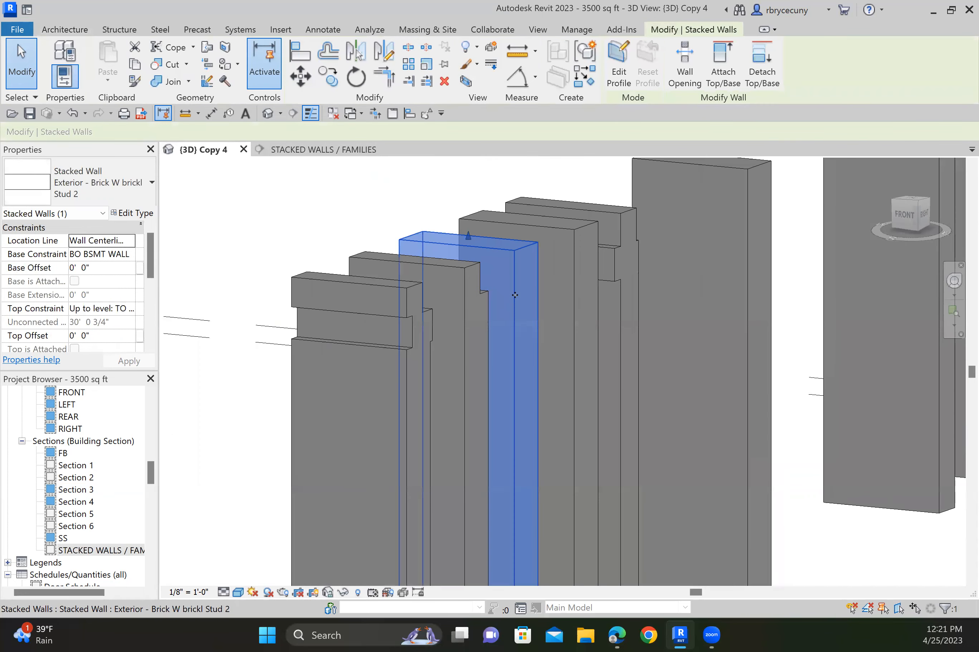
key(m)
key(a)
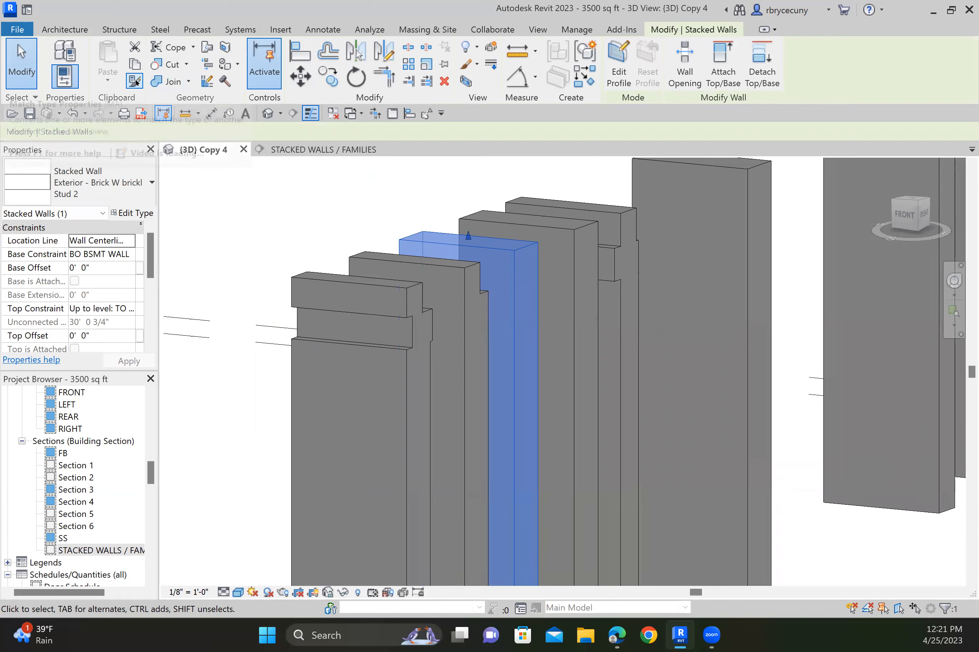
click(505, 282)
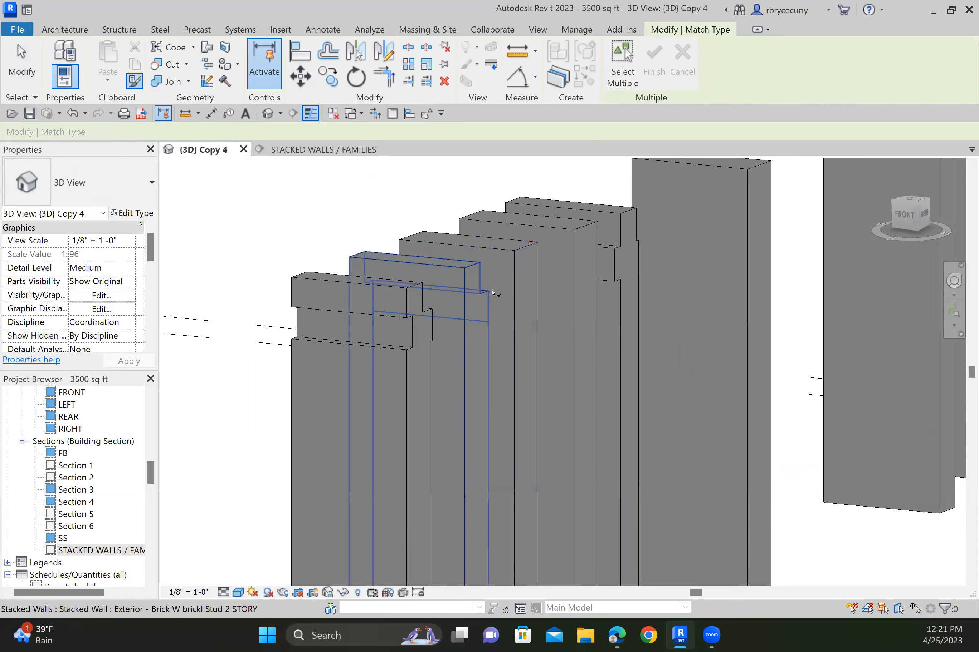
Step: Try to transfer the matched wall type to the left wing's gabled front wall, and leave Match Type Properties
scroll(492, 291, down, 5)
scroll(493, 293, down, 5)
scroll(582, 342, up, 5)
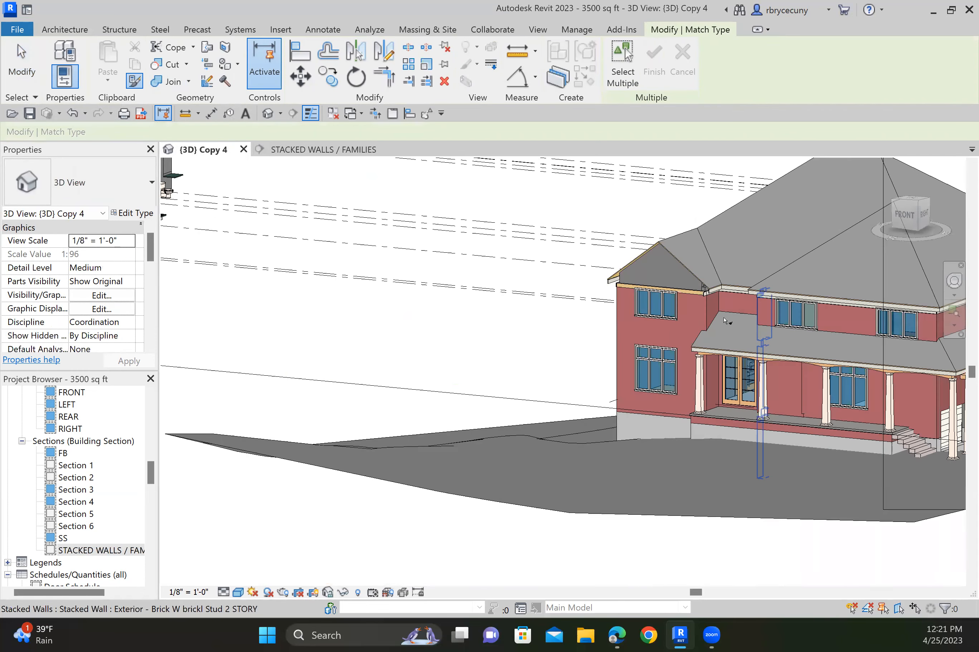
click(501, 360)
scroll(657, 320, up, 4)
middle_drag(657, 320, 346, 412)
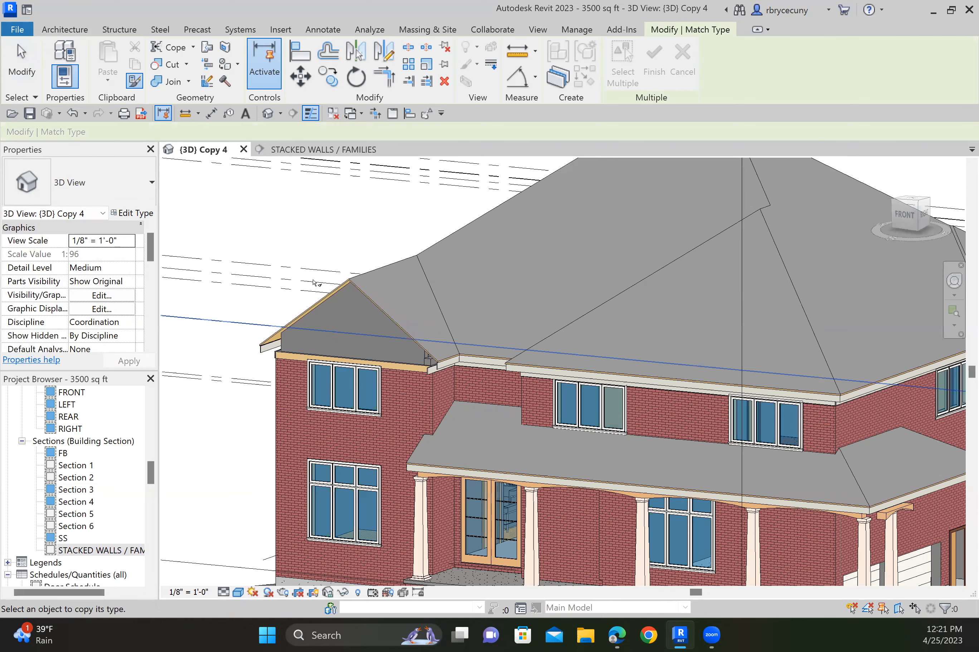
scroll(313, 279, up, 1)
scroll(304, 367, up, 2)
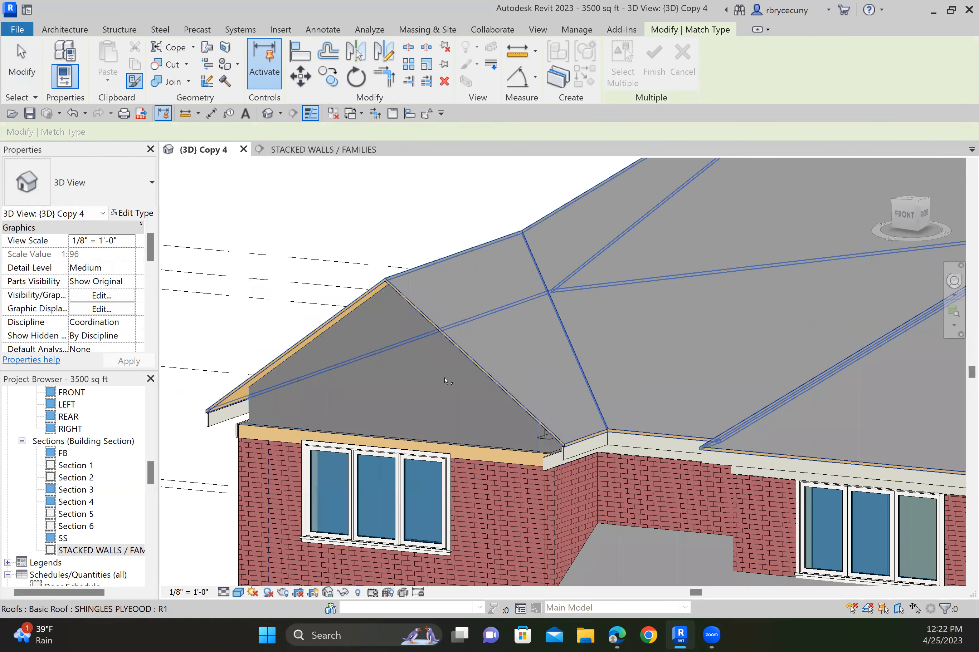
key(Escape)
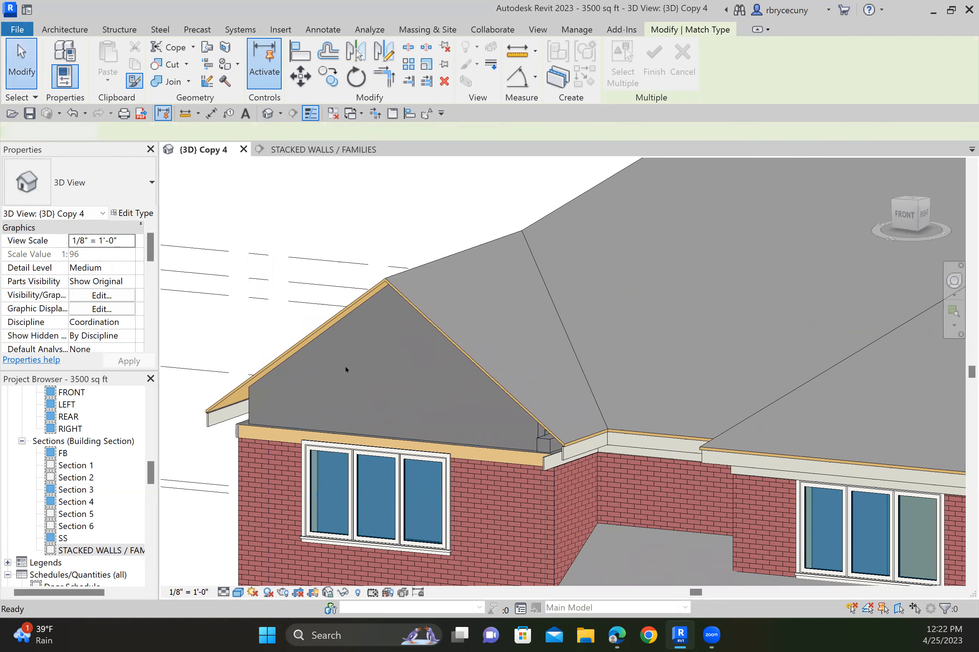
Step: Detach the top of the left wing's front stacked wall from the roof
click(343, 367)
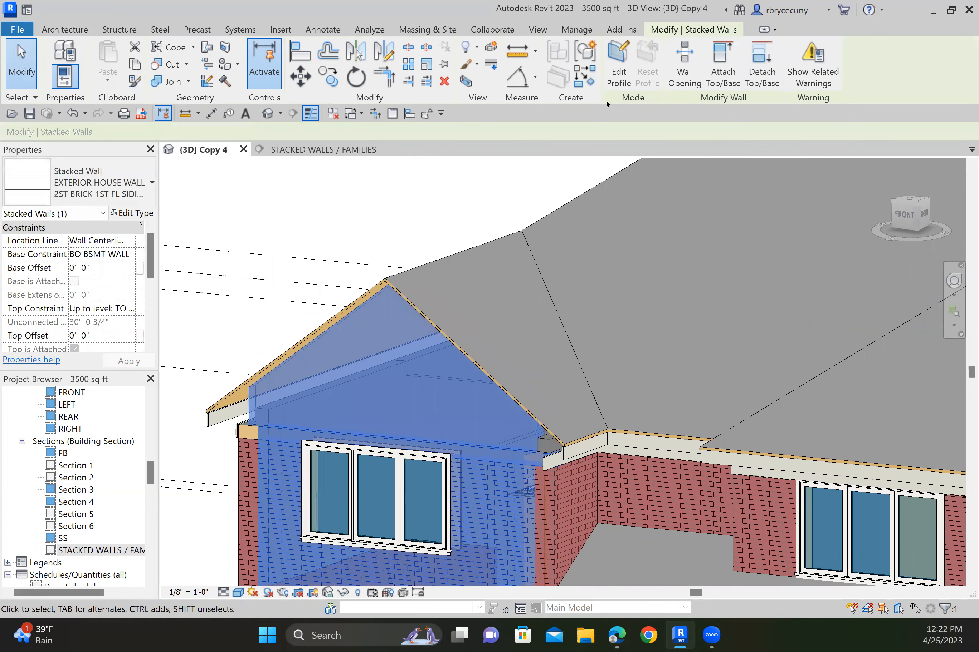
click(762, 72)
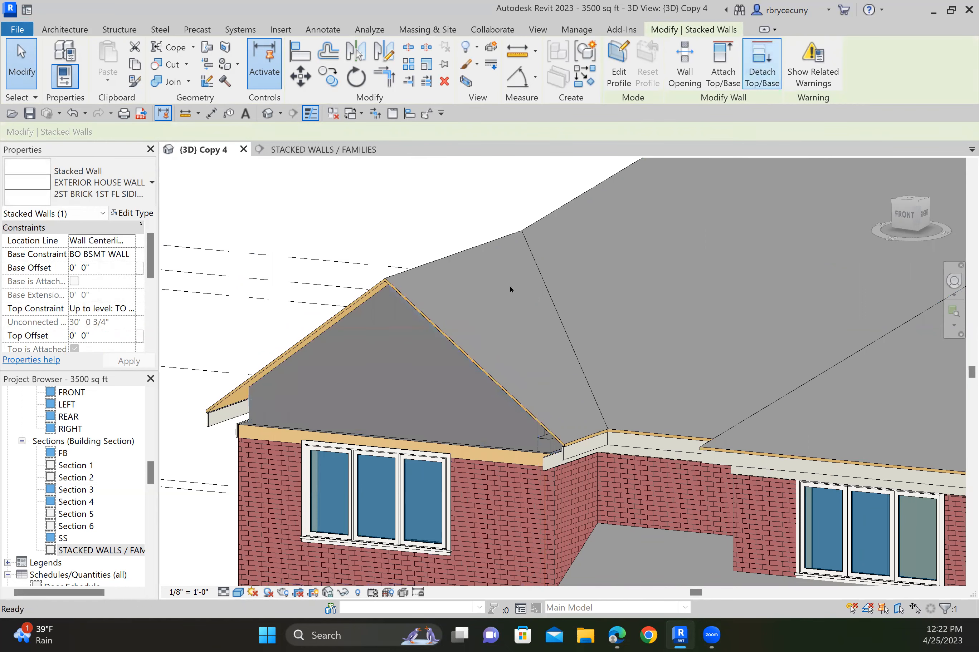
click(450, 339)
scroll(435, 316, down, 1)
scroll(373, 448, down, 4)
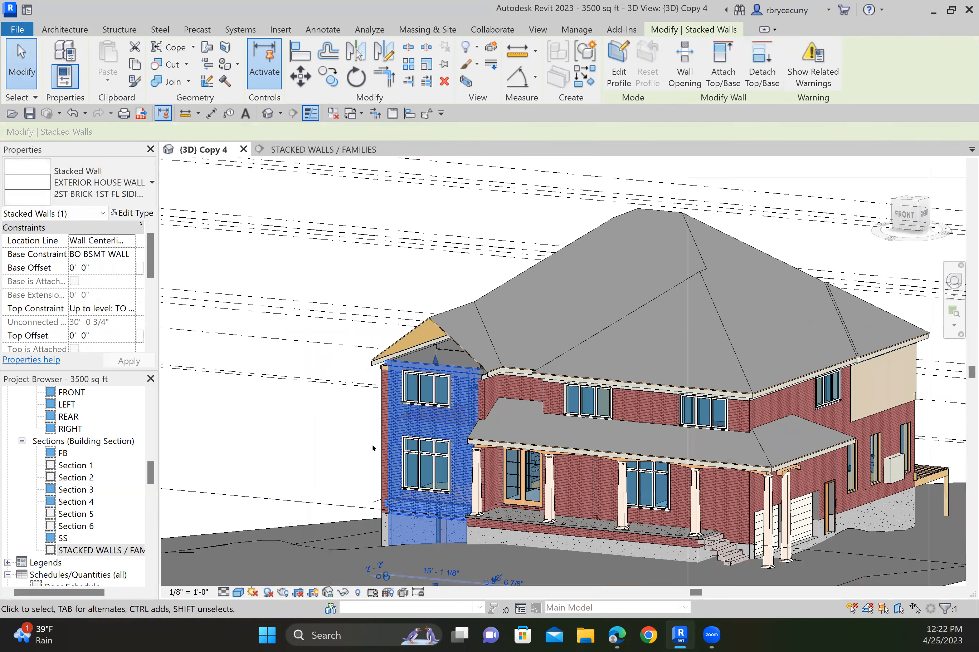
Step: Select the Exterior - Brick W brickl Stud 2 sample in the STACKED WALLS / FAMILIES section and locate it in the {3D} Copy 4 view
click(319, 148)
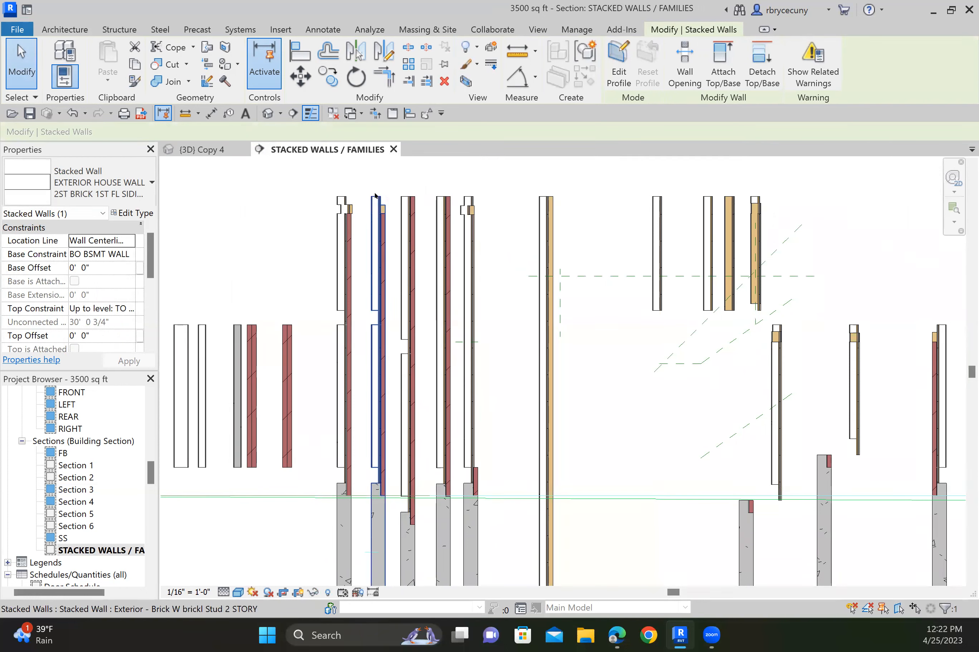
click(410, 225)
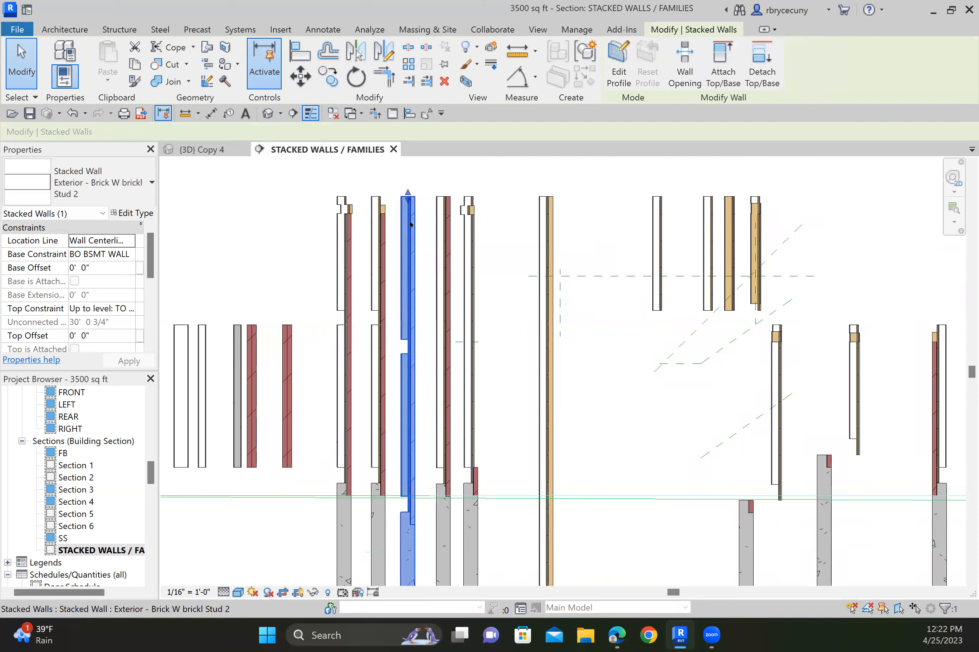
click(207, 150)
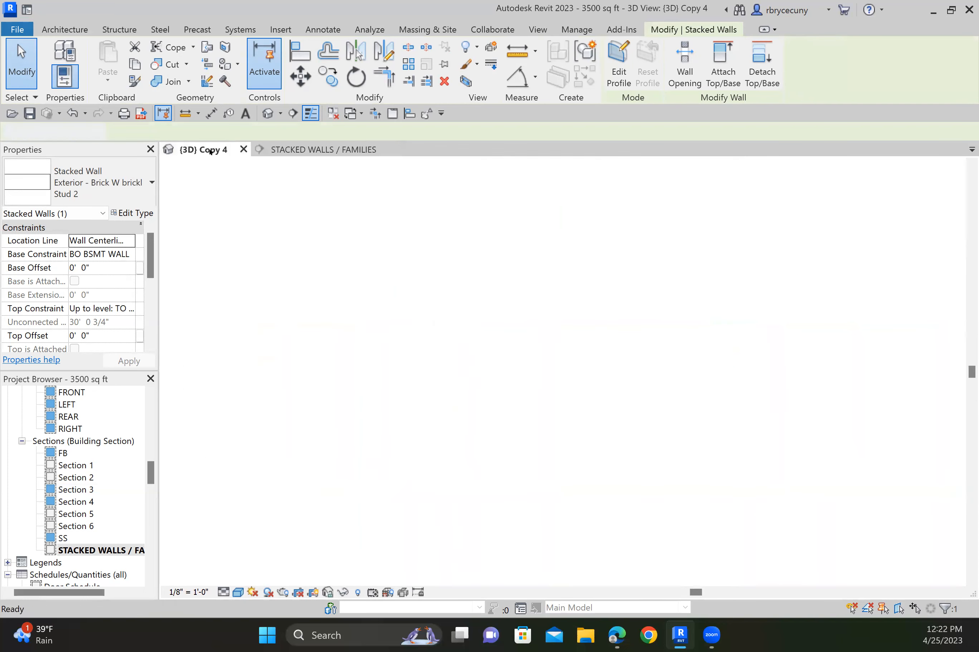
middle_drag(300, 313, 492, 252)
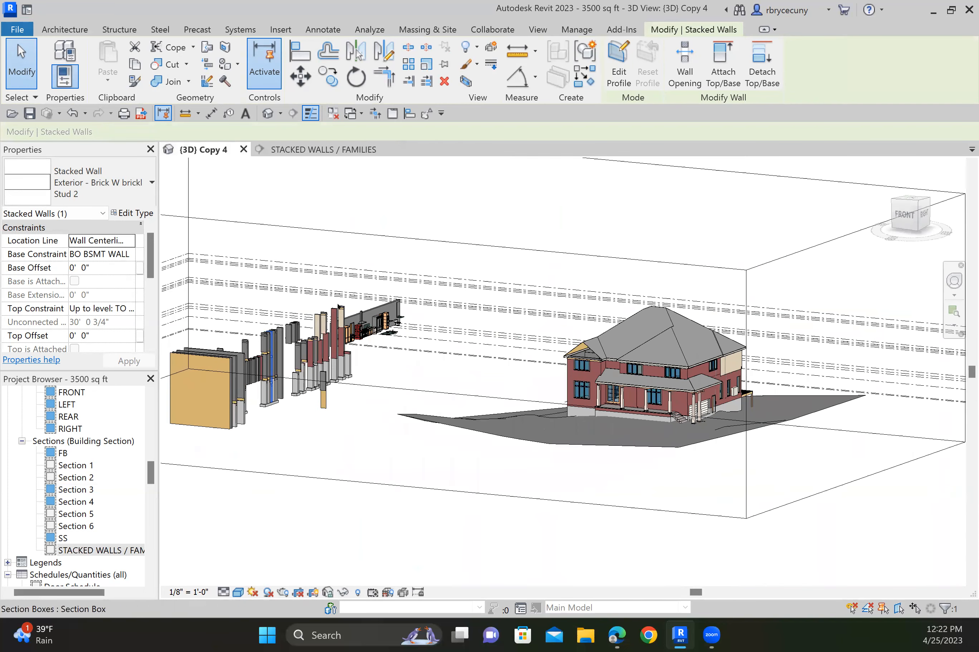
scroll(263, 343, up, 2)
scroll(263, 343, up, 3)
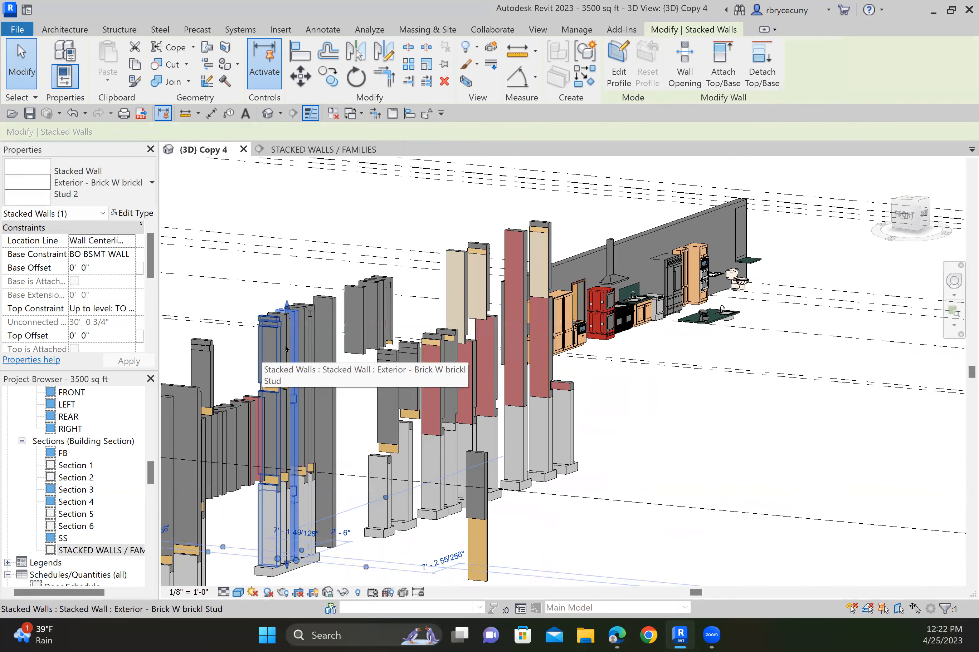
scroll(285, 354, up, 4)
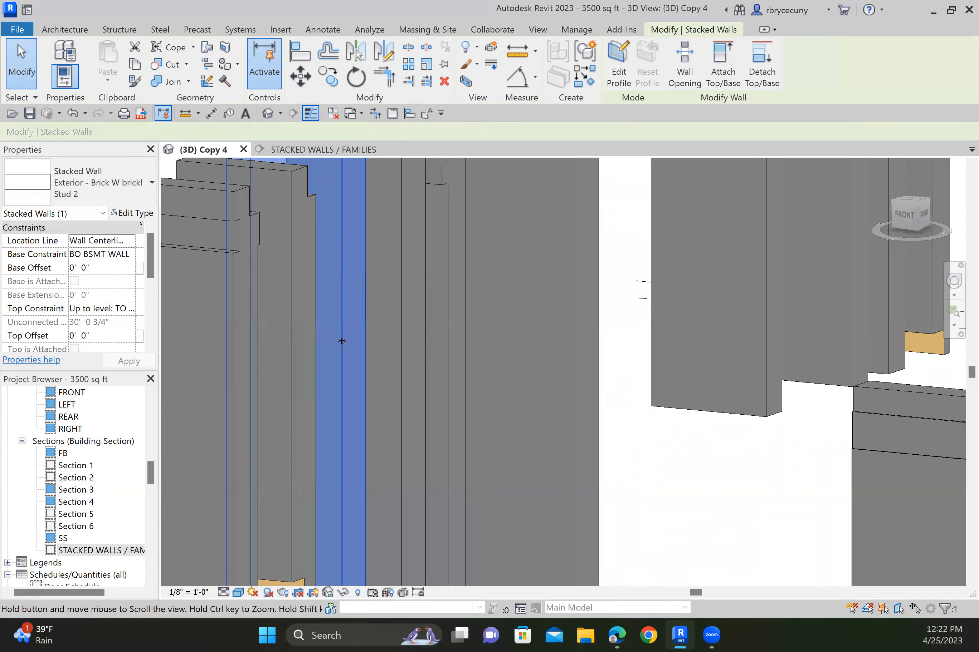
middle_drag(347, 312, 326, 409)
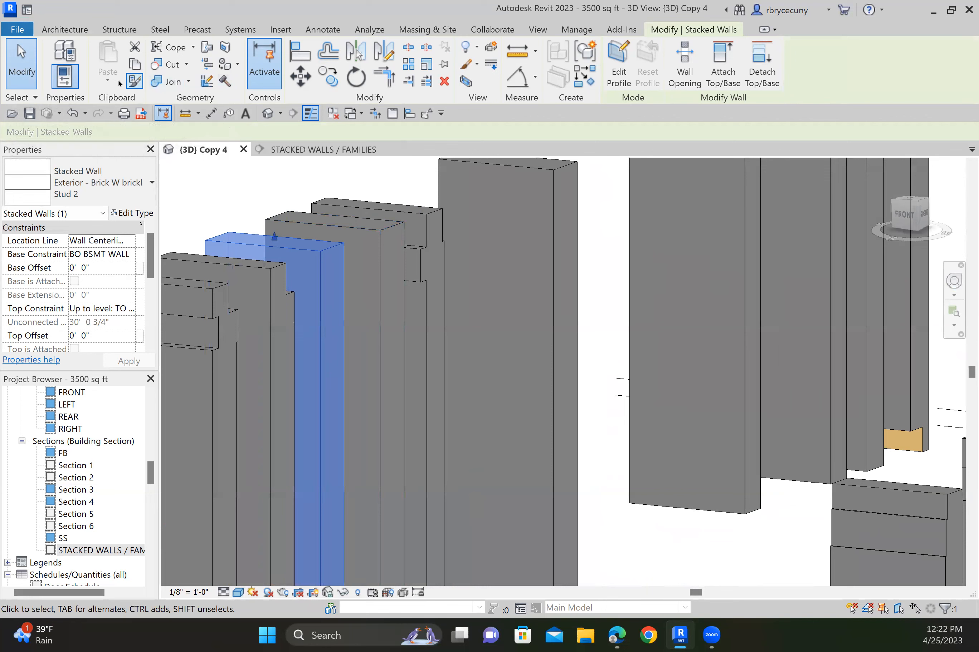
Step: Transfer the selected sample wall's type to the left wing's front wall with Match Type Properties, and leave the command
click(134, 81)
click(320, 271)
scroll(320, 273, down, 8)
scroll(520, 294, up, 5)
scroll(534, 381, up, 3)
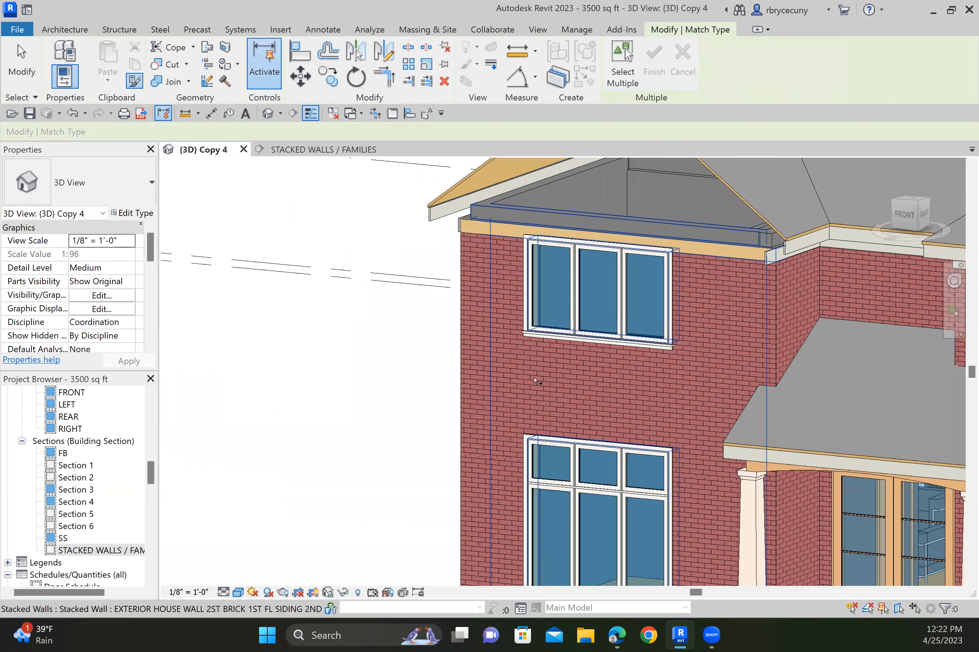
click(534, 378)
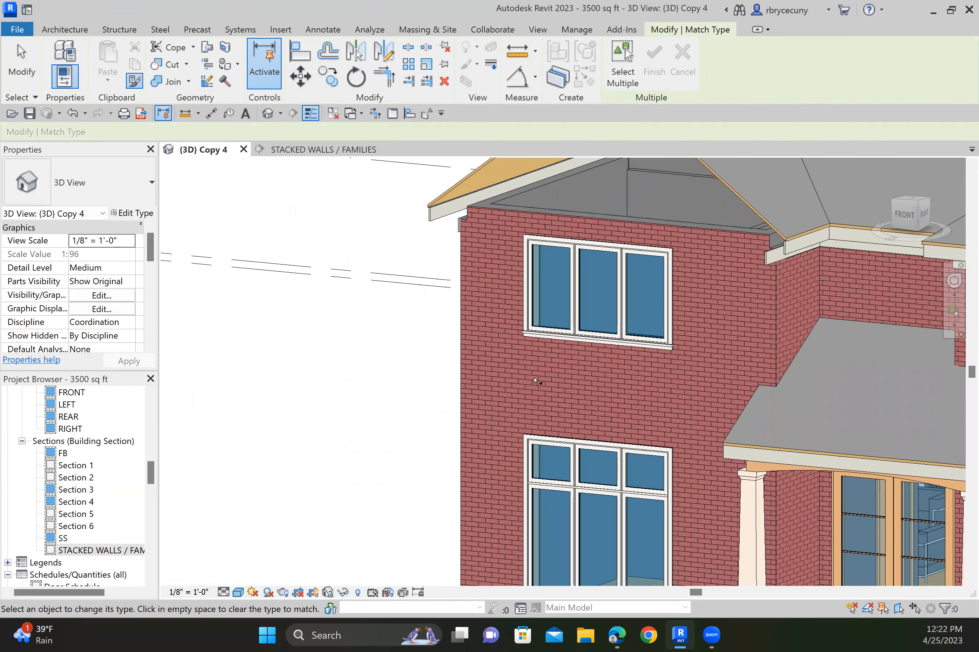
click(373, 380)
scroll(372, 381, down, 1)
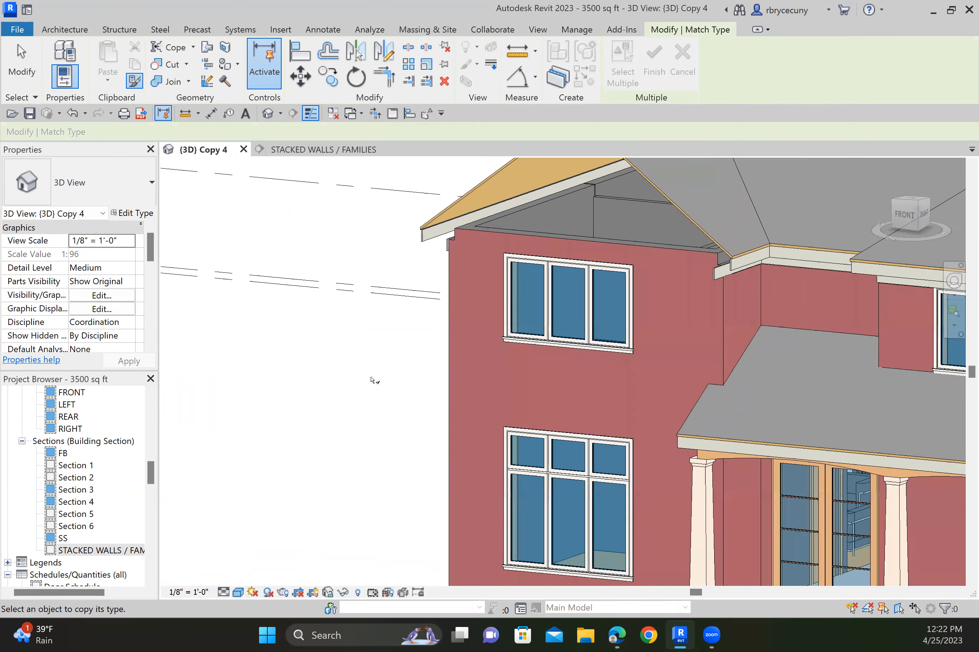
scroll(373, 380, down, 1)
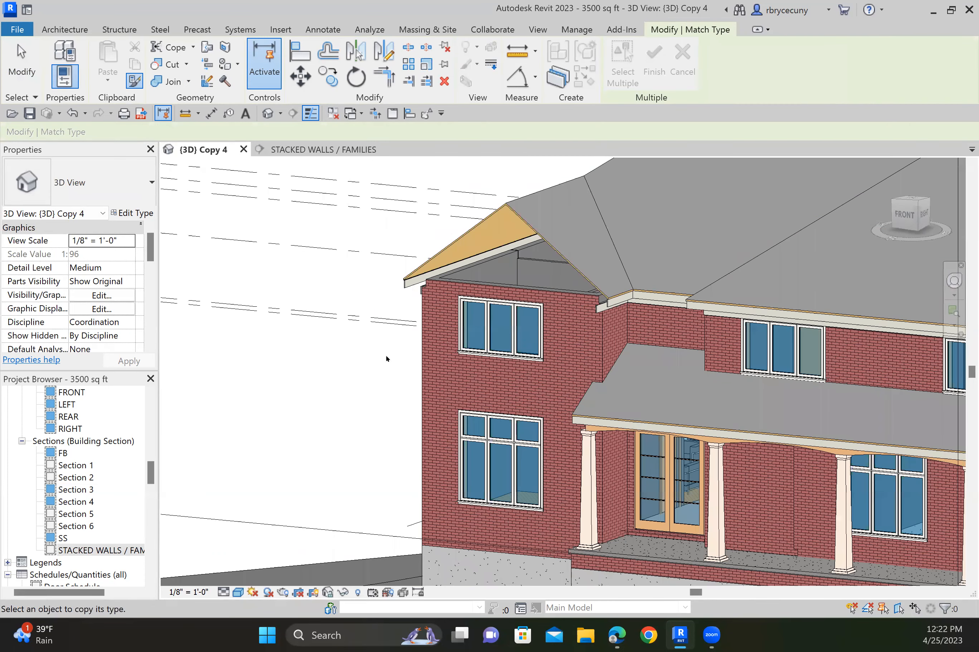
key(Escape)
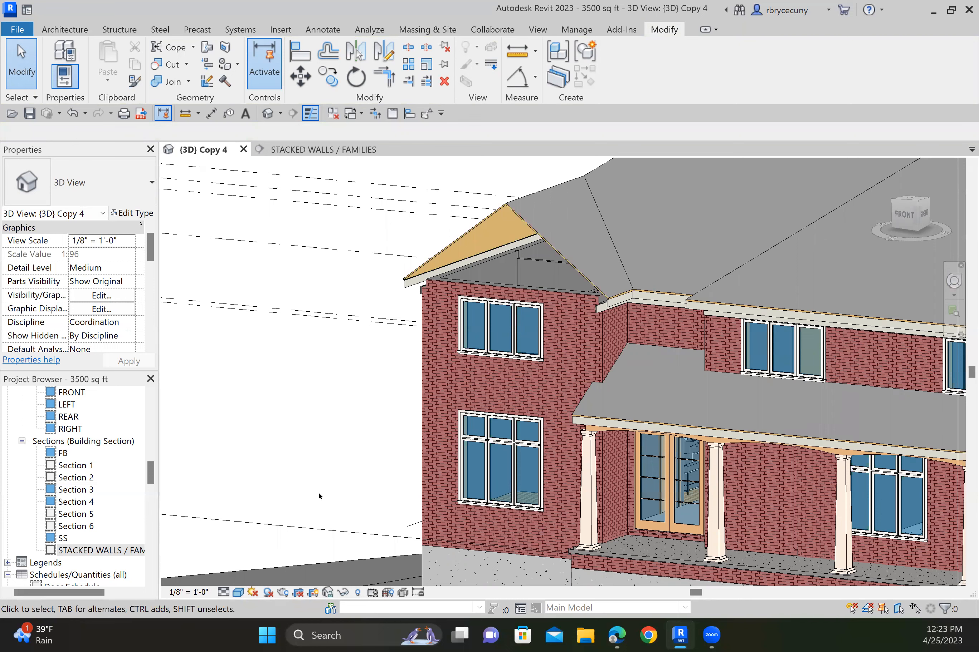
Step: Attach the top of the left wing's front brick wall to the gable roof above it
scroll(402, 371, up, 5)
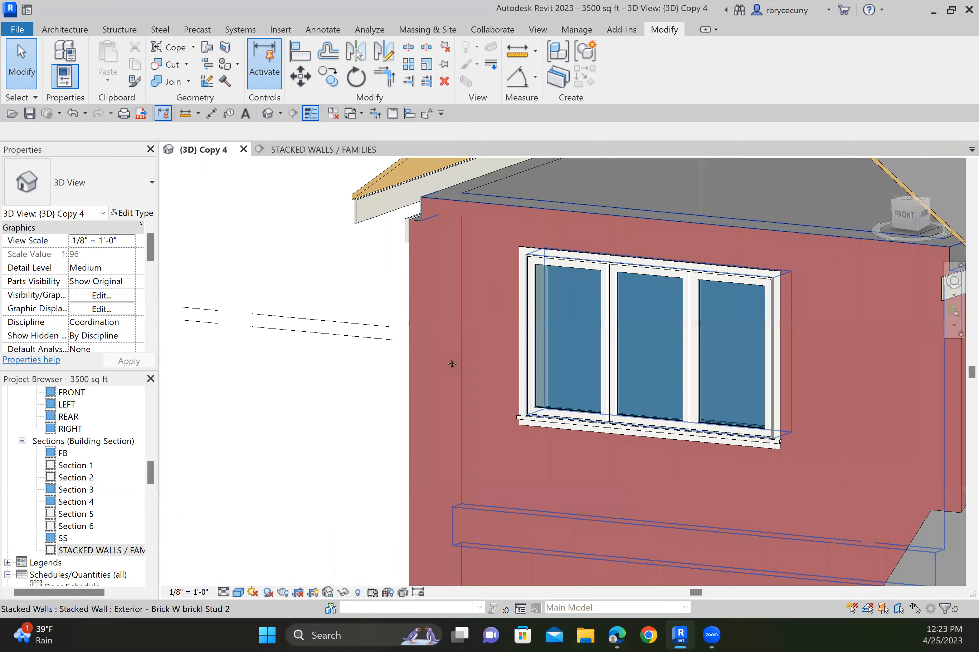
scroll(409, 415, down, 3)
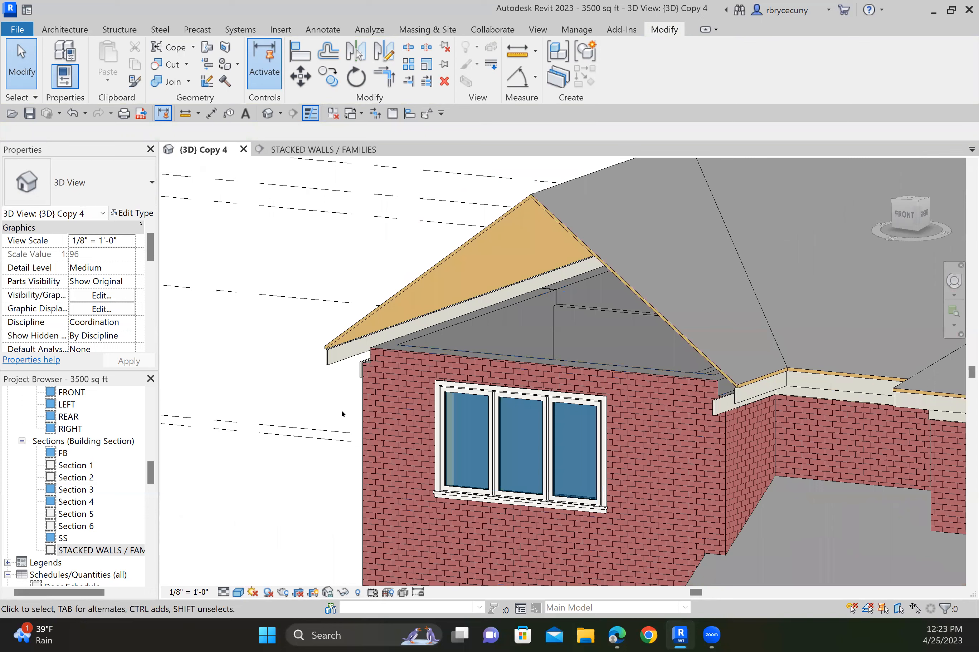
click(388, 427)
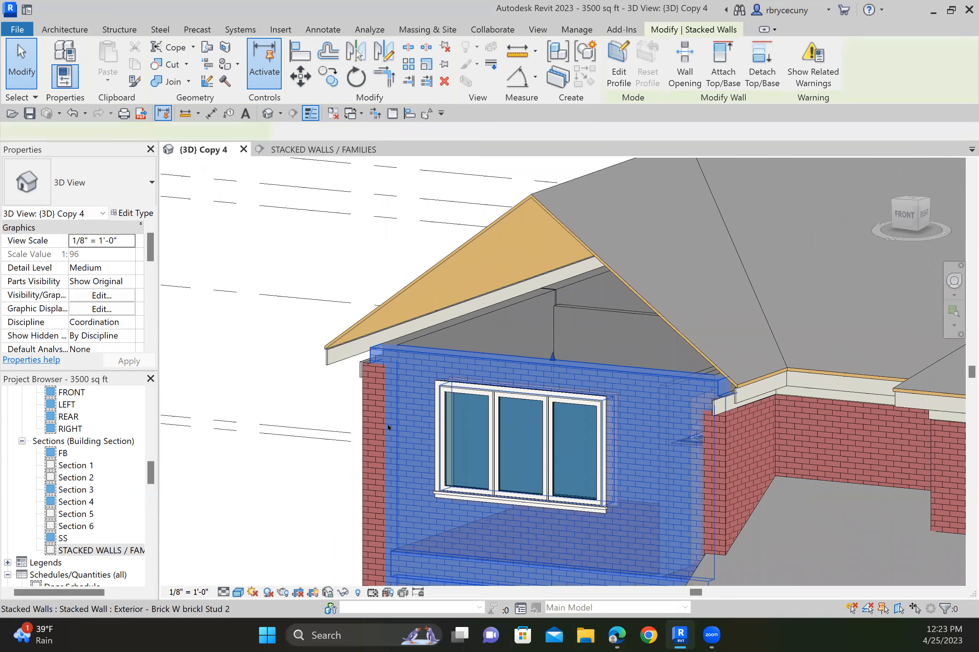
click(722, 64)
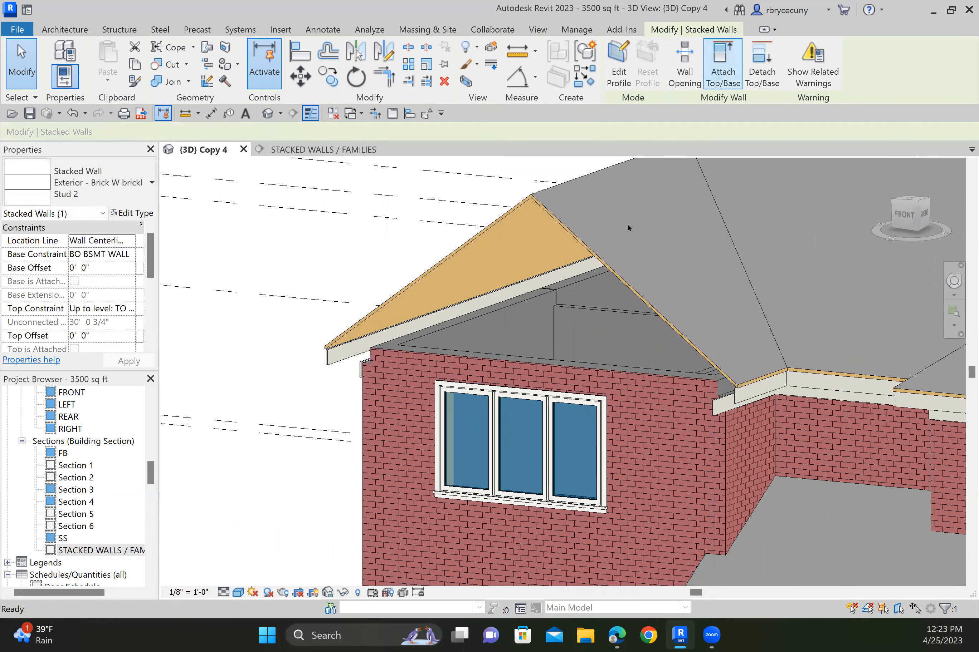
click(584, 245)
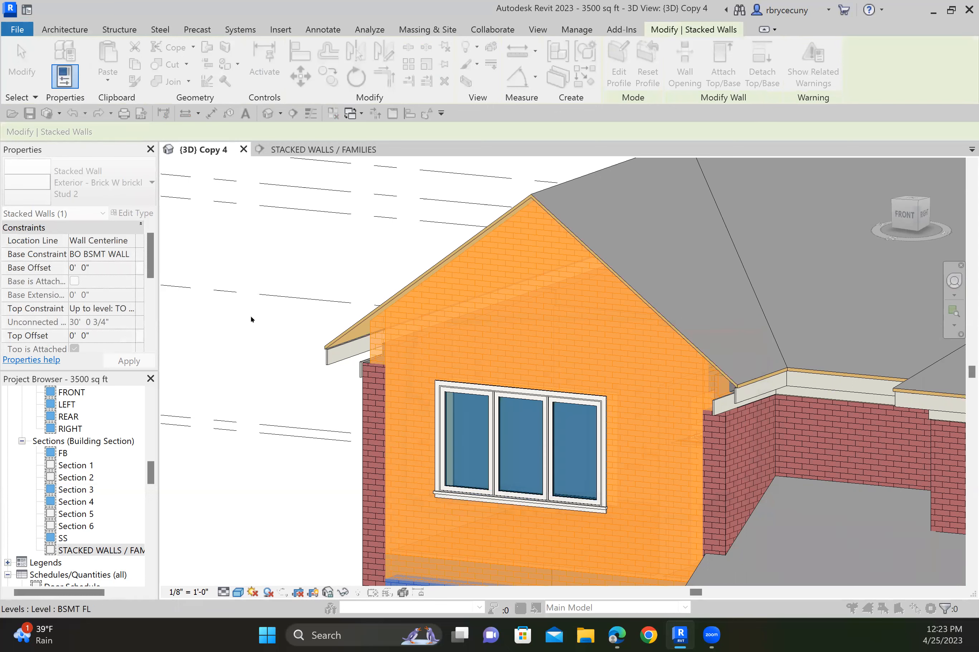
click(240, 372)
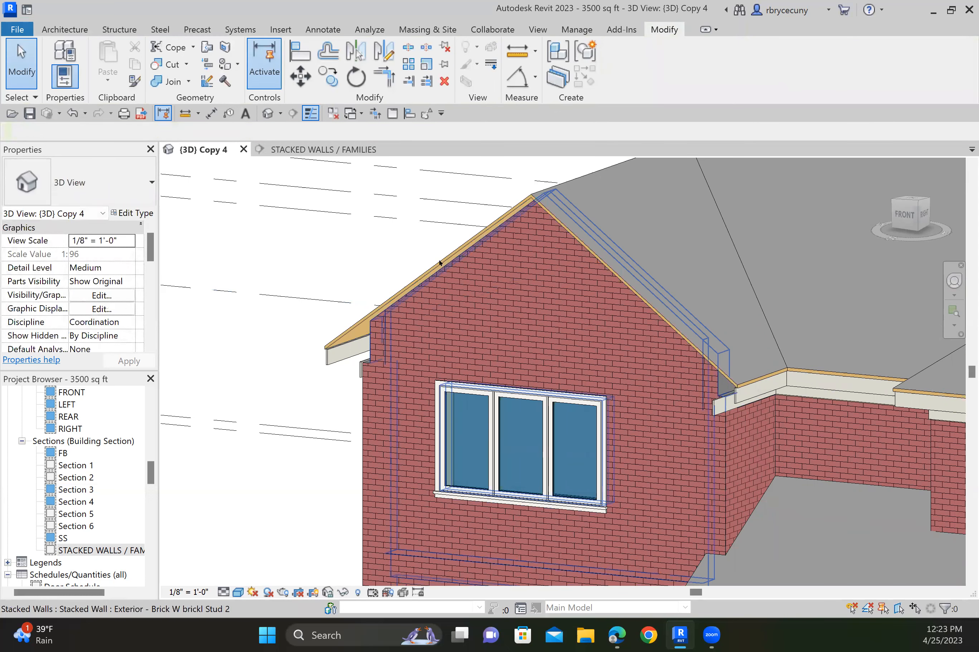
Step: Place a Fascia-Flat 1x8 roof fascia with a horizontal profile offset of -1.5 along both sloping edges of the left gable
scroll(442, 262, up, 1)
scroll(351, 286, up, 2)
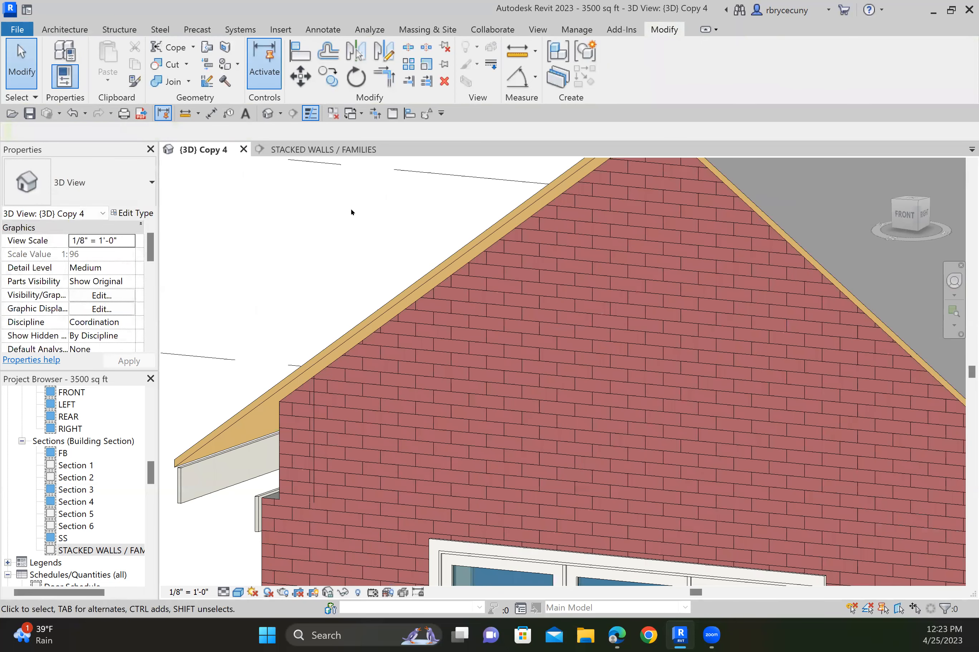
click(67, 29)
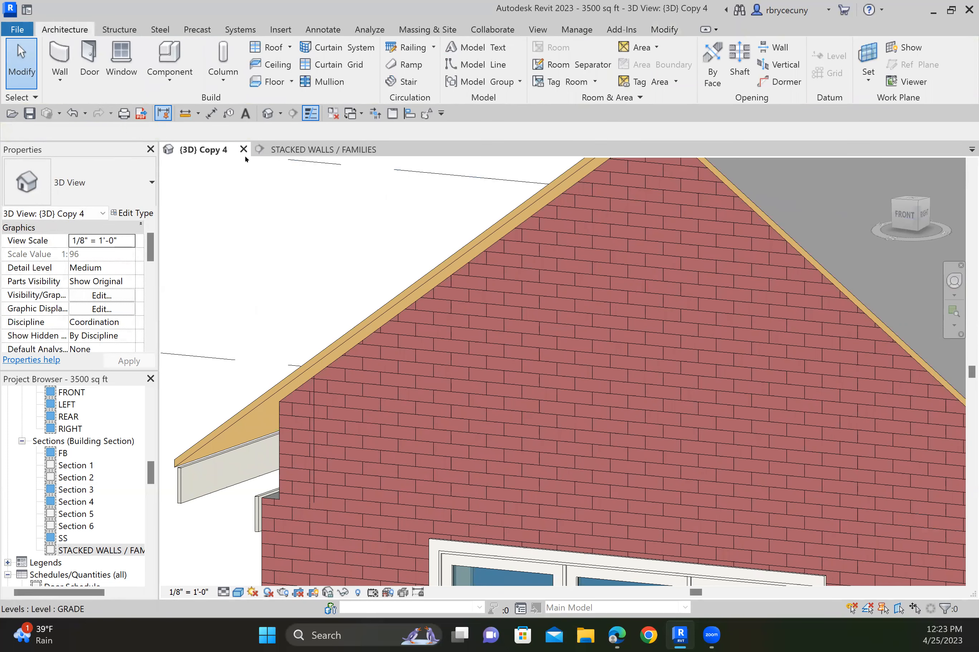
click(289, 48)
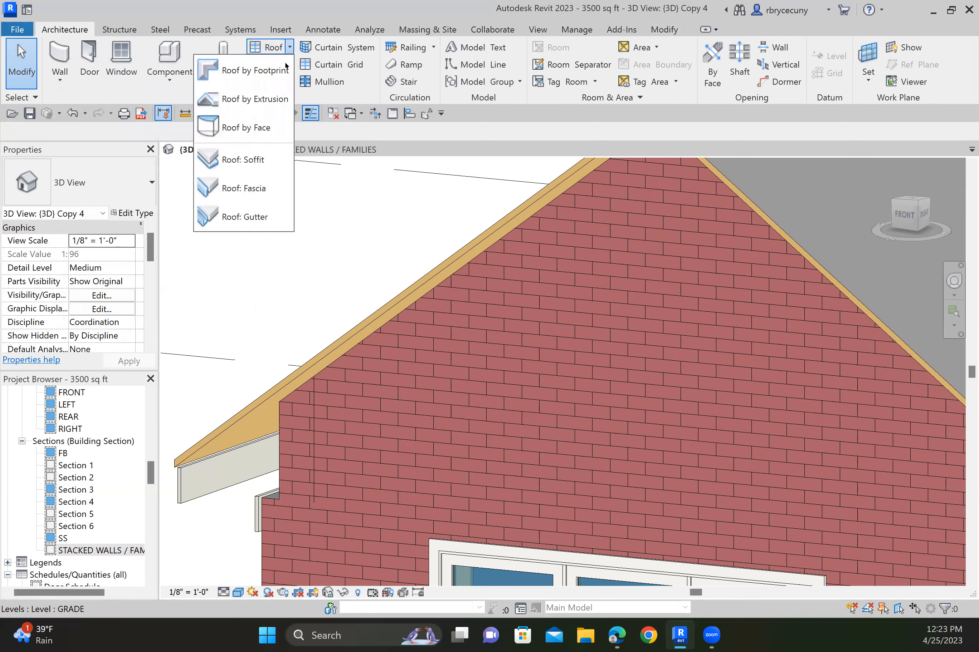
click(240, 190)
click(111, 254)
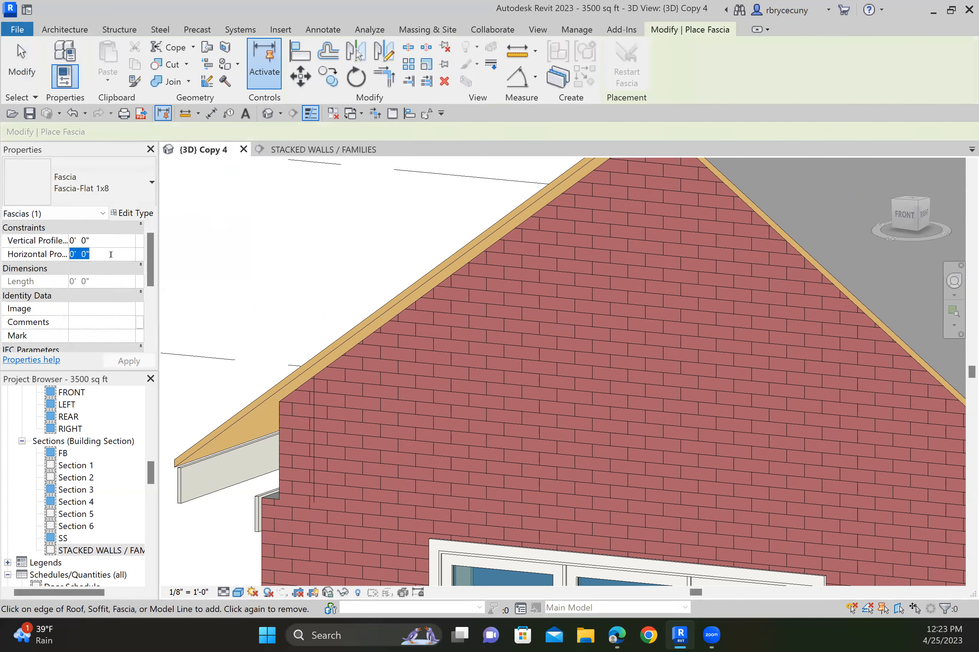
text(-1.5)
key(Return)
click(287, 393)
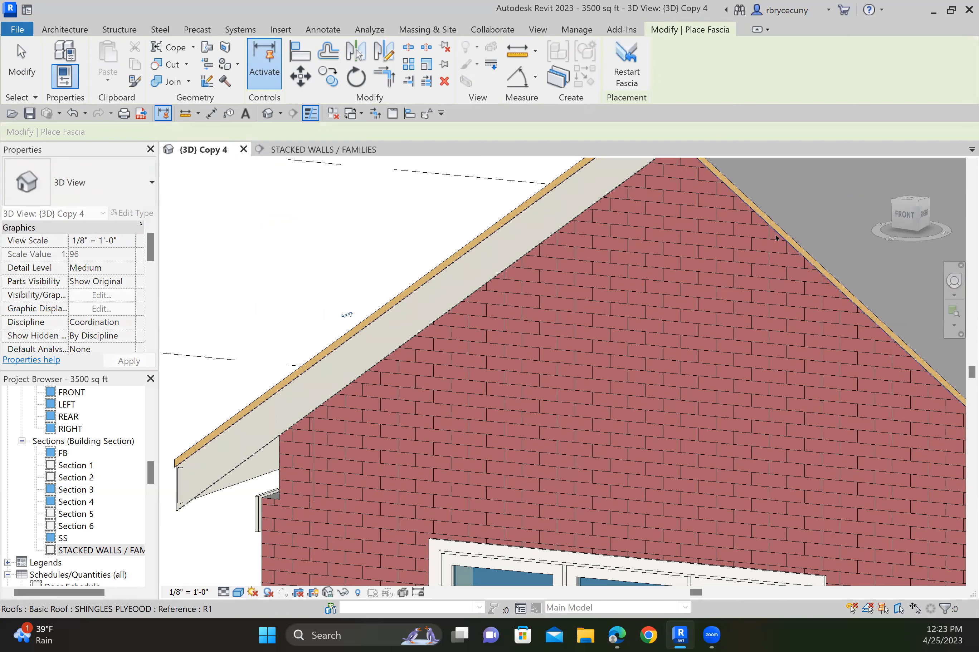
scroll(467, 374, down, 5)
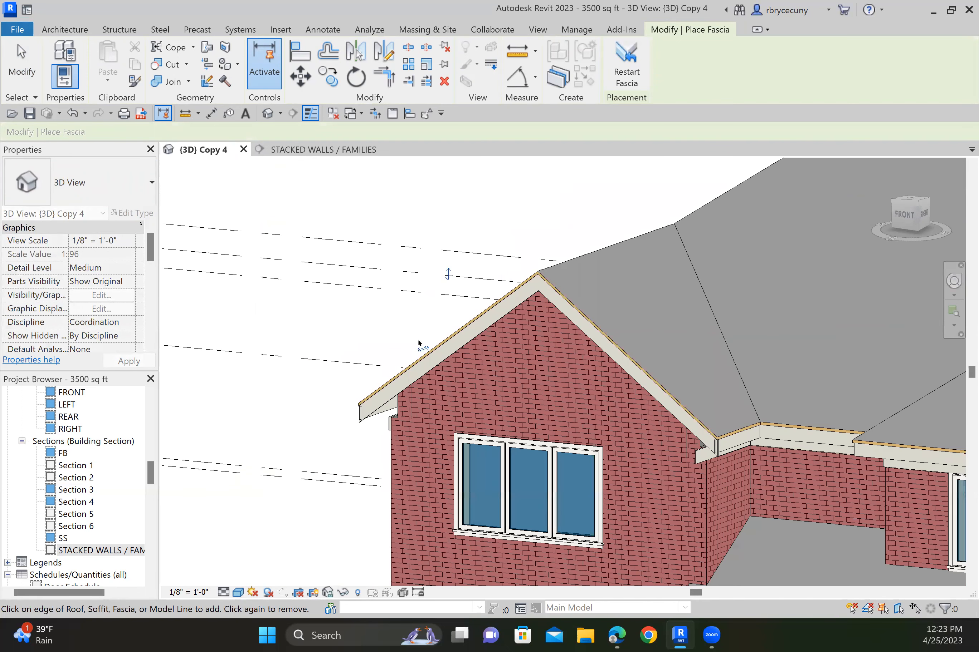
Step: Examine the left wing's gable and fascia in relation to the whole front of the house
scroll(365, 491, down, 8)
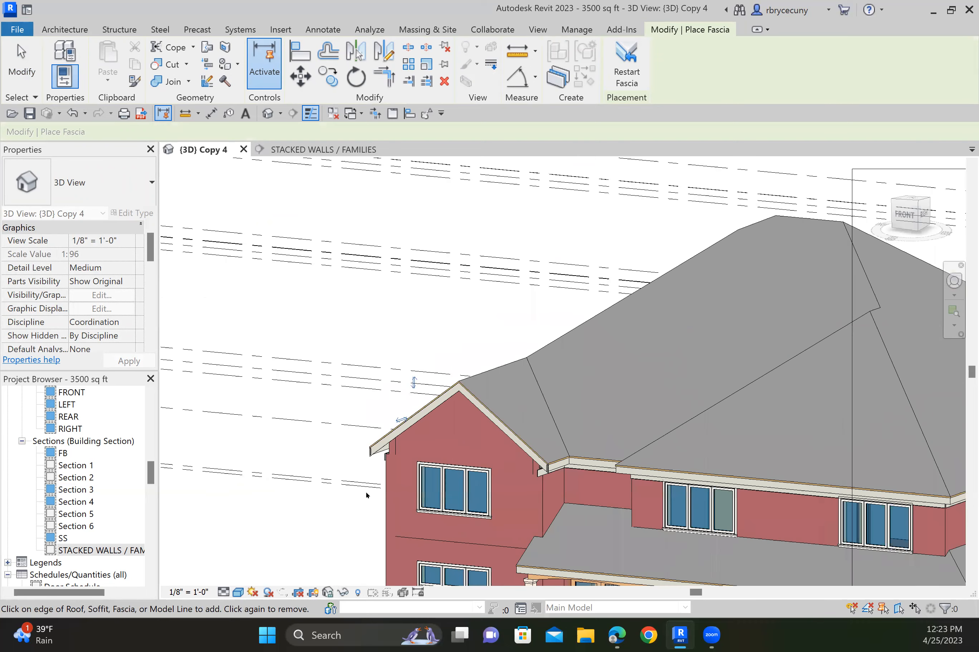
scroll(331, 506, down, 1)
middle_drag(331, 505, 285, 414)
scroll(353, 343, up, 6)
scroll(330, 350, up, 1)
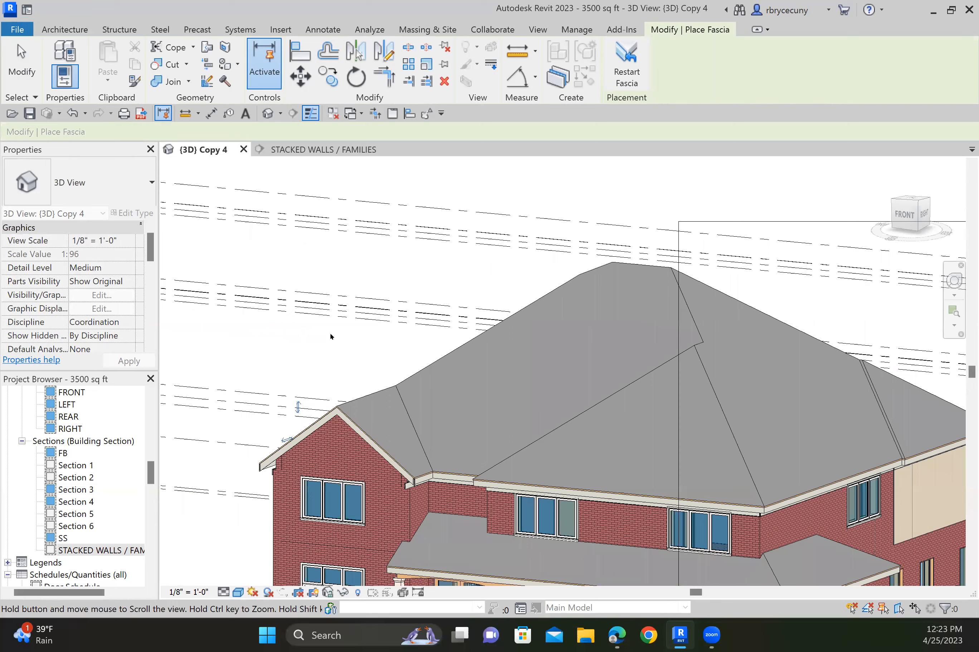
scroll(330, 331, down, 3)
middle_drag(323, 345, 280, 425)
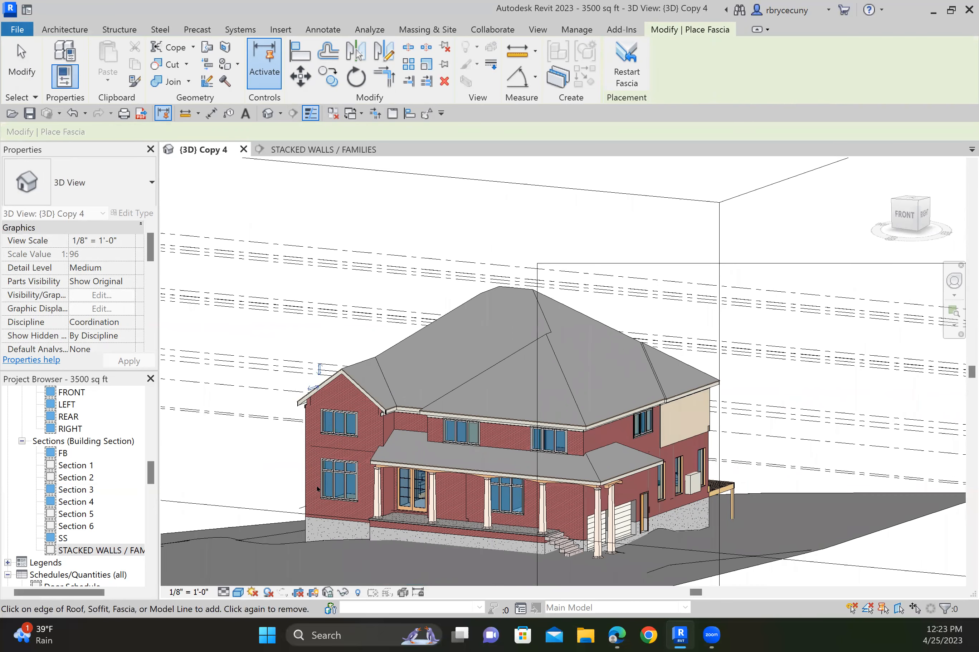